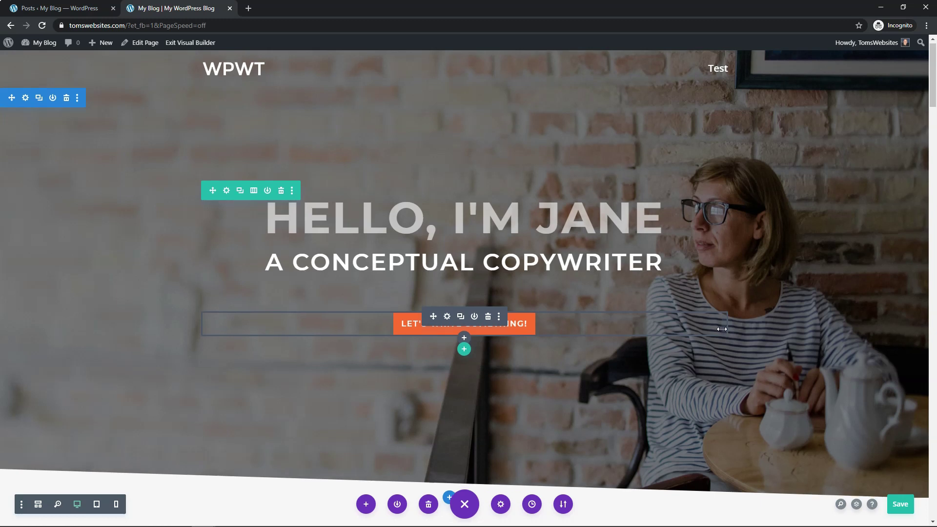
# Step: Add a single-column row below the "Sometimes I Write About Writing" heading and insert a Blog module in it
pyautogui.scroll(-20, 722, 329)
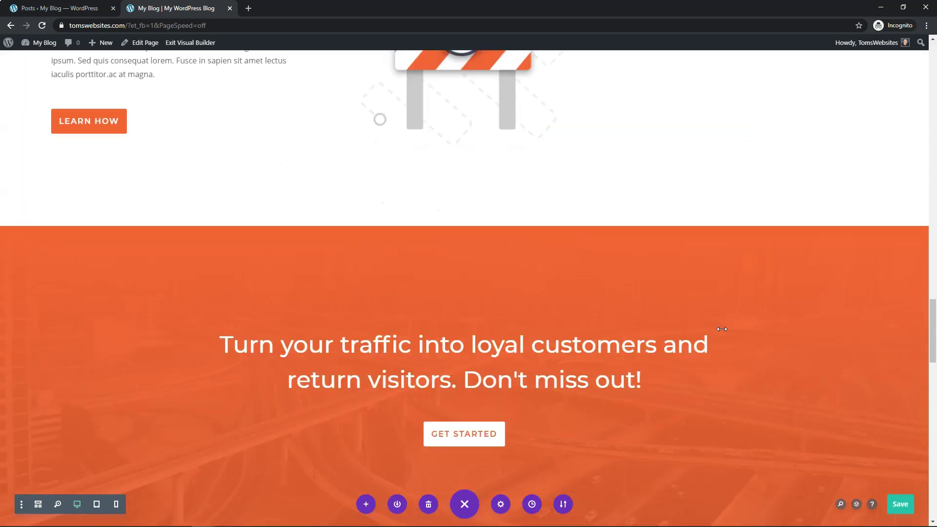
pyautogui.scroll(-5, 721, 329)
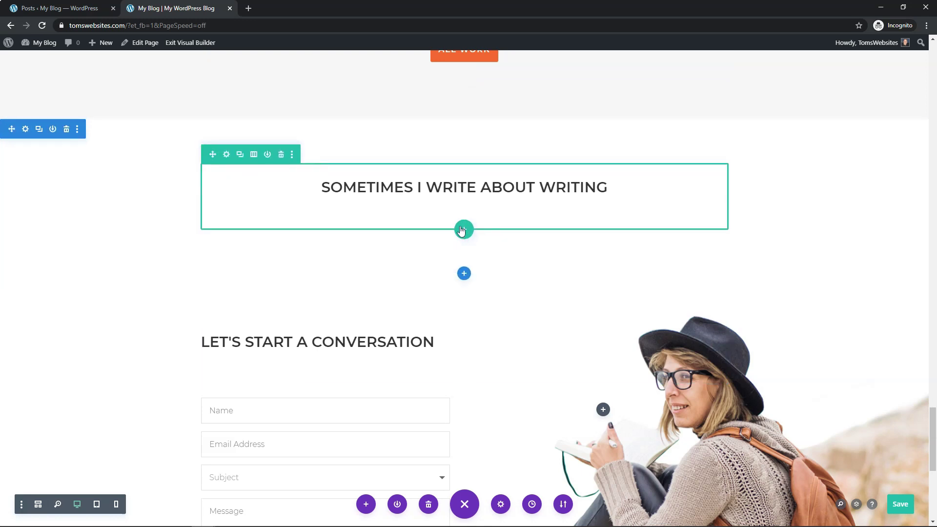
pyautogui.click(464, 229)
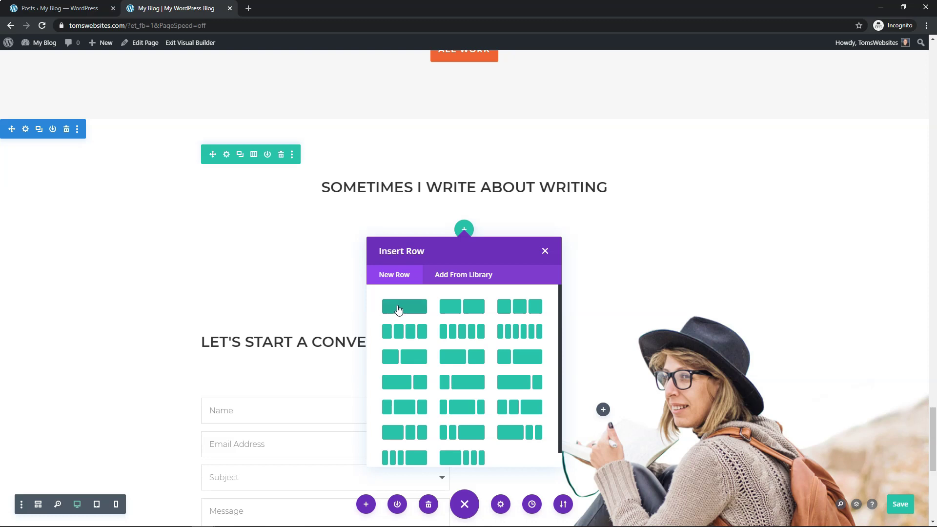
pyautogui.click(402, 308)
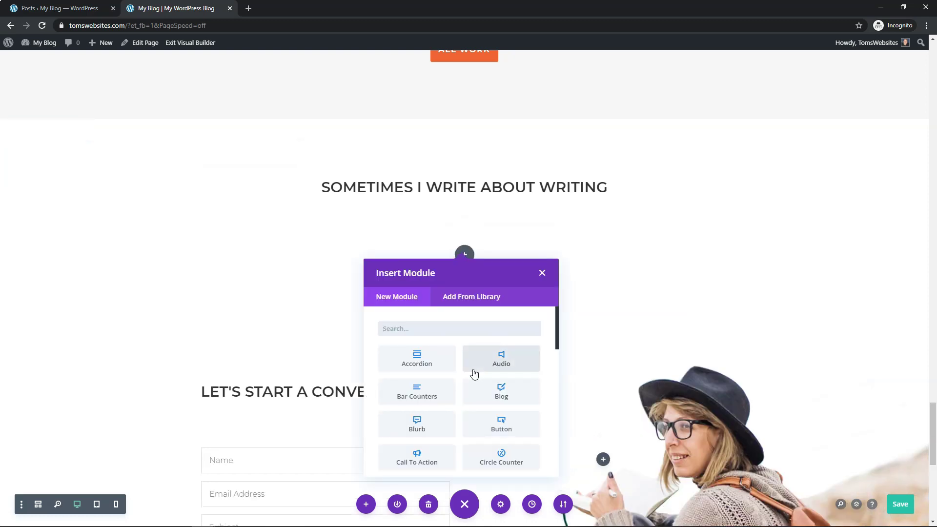
pyautogui.click(506, 397)
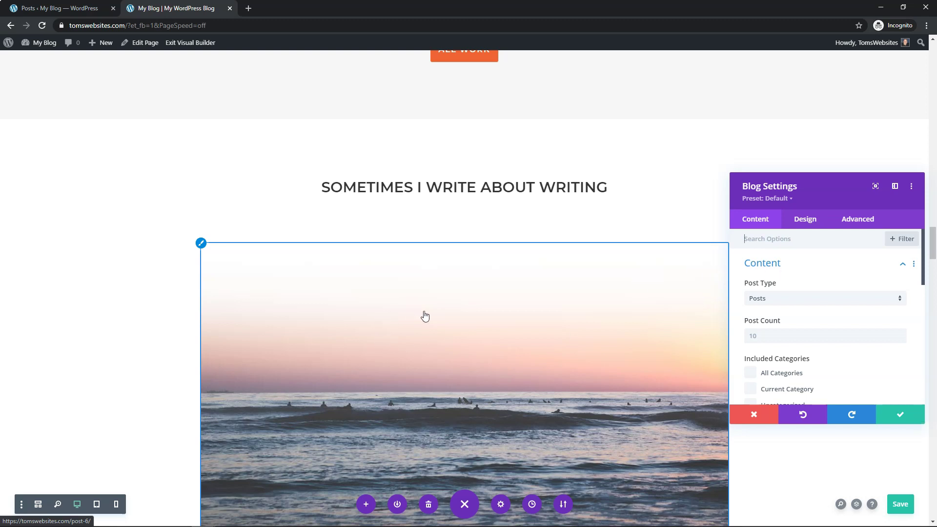
# Step: Review the posts in the new Blog module and set its layout to Grid
pyautogui.scroll(-15, 520, 348)
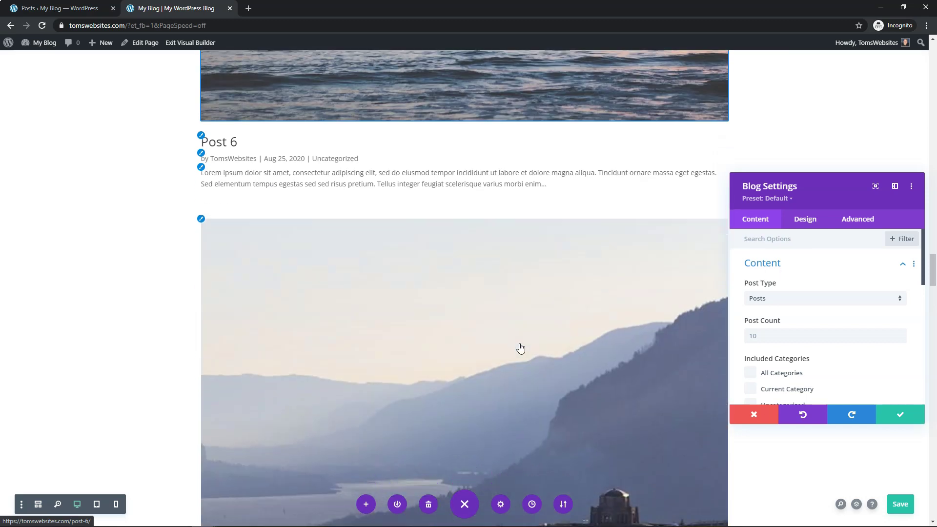
pyautogui.scroll(-10, 521, 348)
pyautogui.scroll(14, 520, 347)
pyautogui.scroll(10, 521, 348)
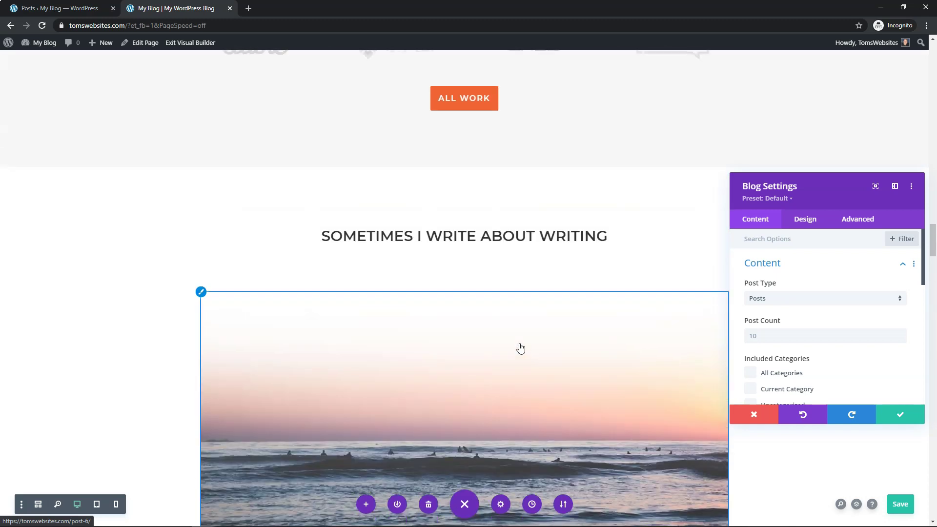
pyautogui.scroll(-2, 520, 347)
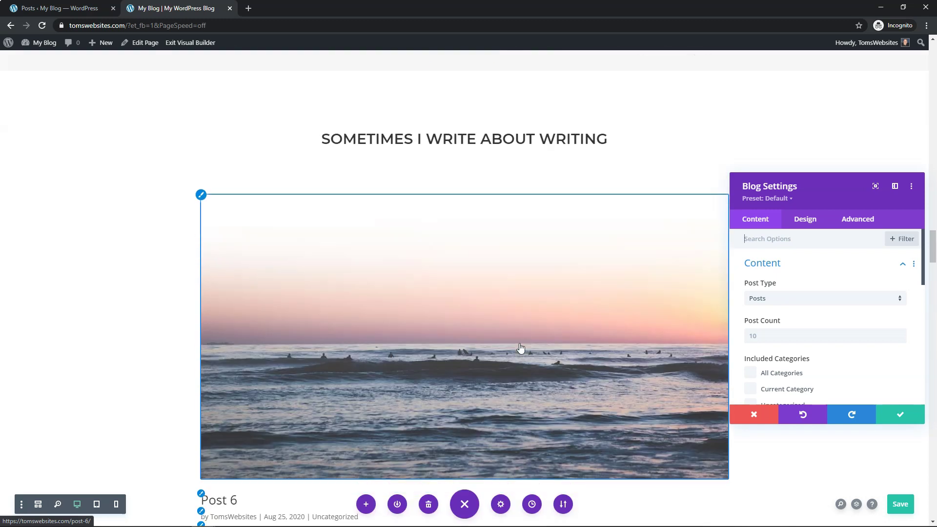
pyautogui.click(808, 221)
pyautogui.click(792, 266)
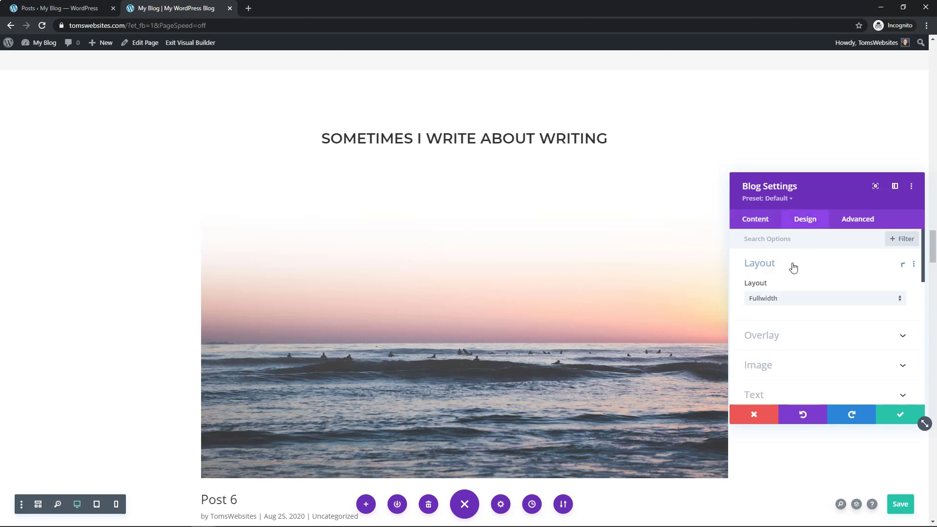
pyautogui.click(781, 300)
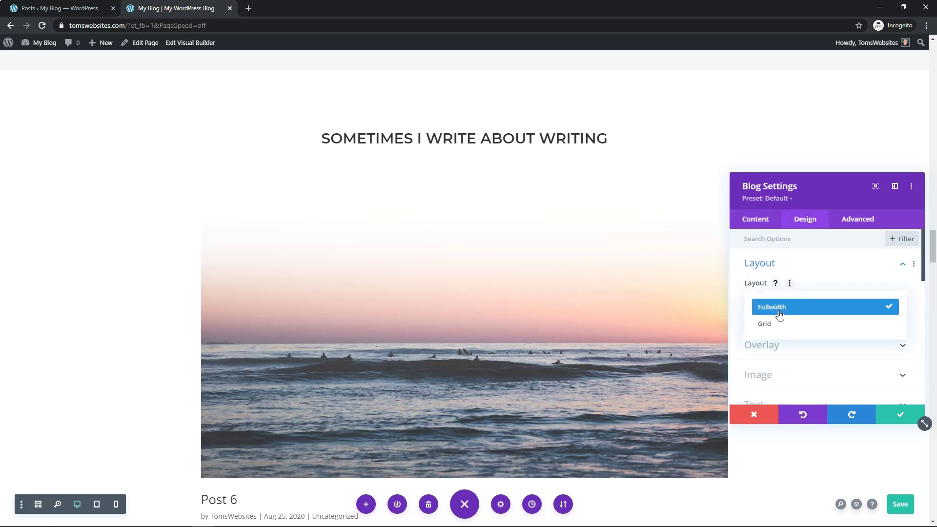
pyautogui.click(774, 326)
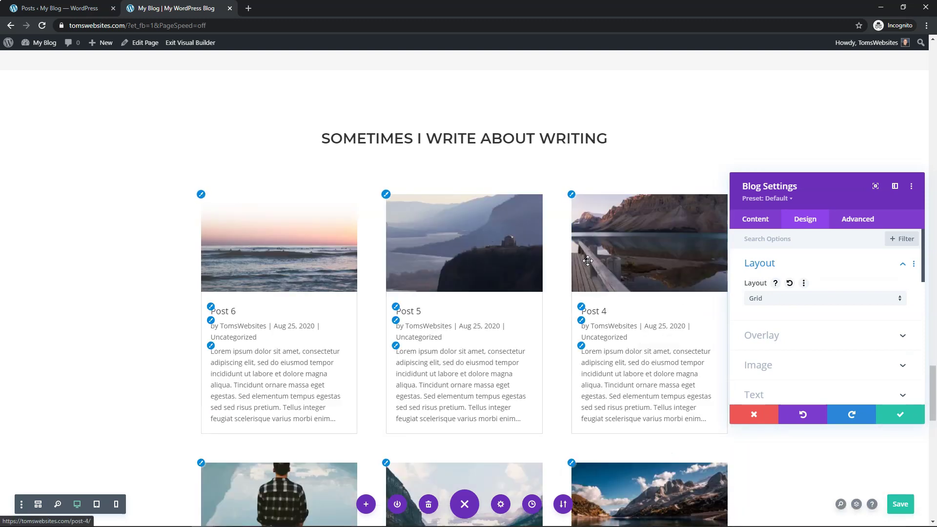
# Step: Expand the Blog module's content options and check the site's list of posts in the WordPress dashboard
pyautogui.scroll(-3, 547, 368)
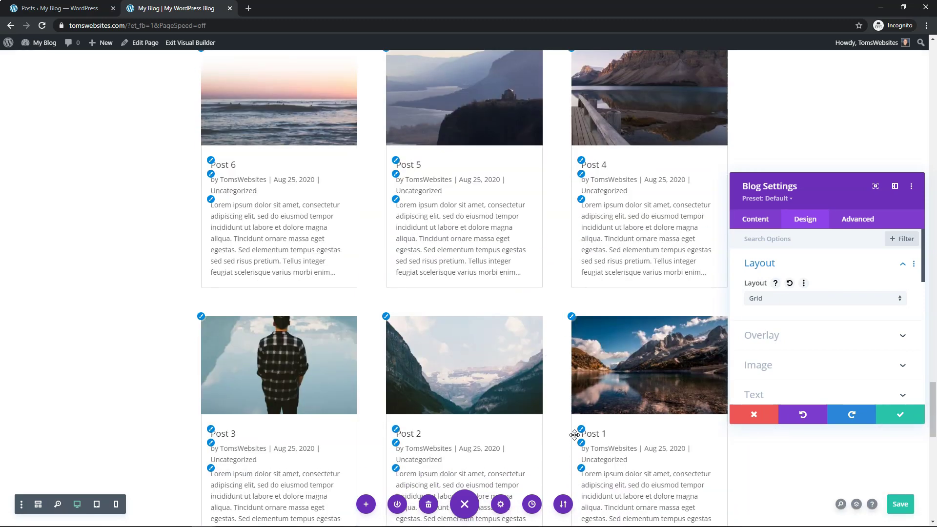
pyautogui.scroll(2, 542, 245)
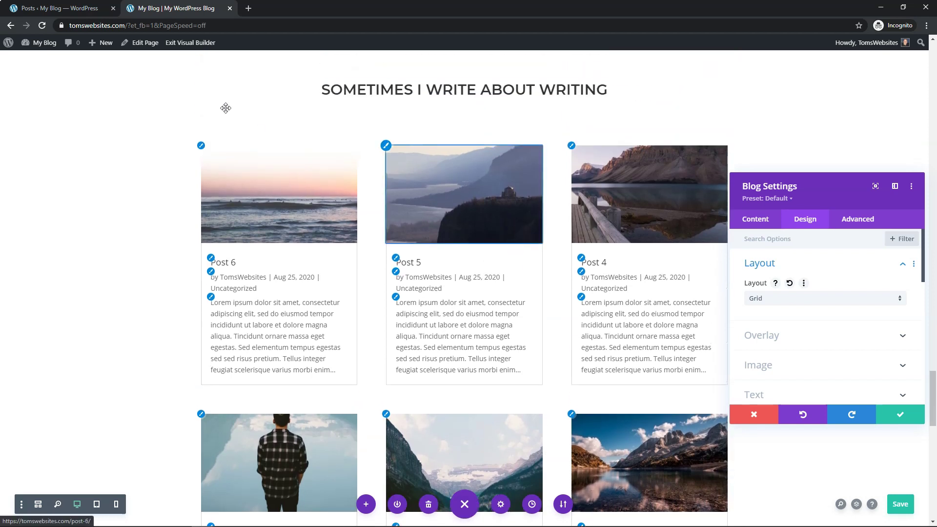
pyautogui.click(757, 219)
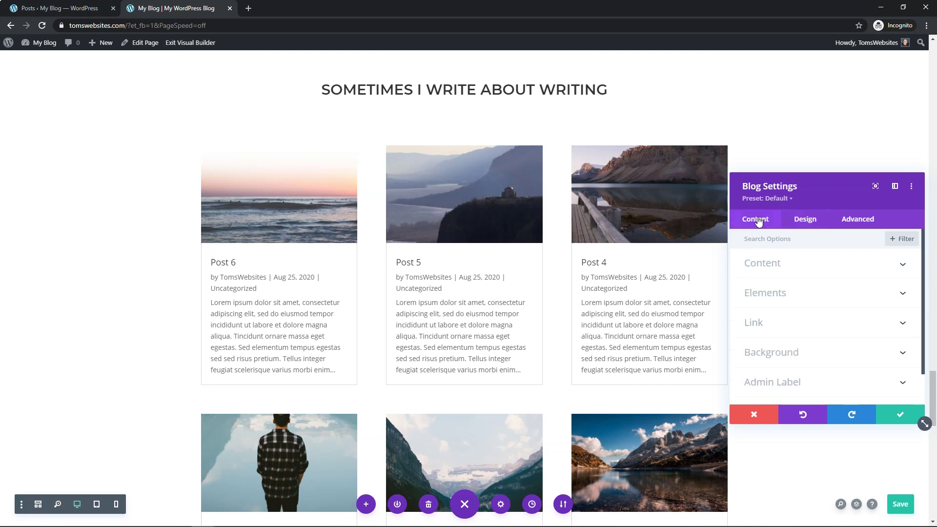
pyautogui.click(904, 264)
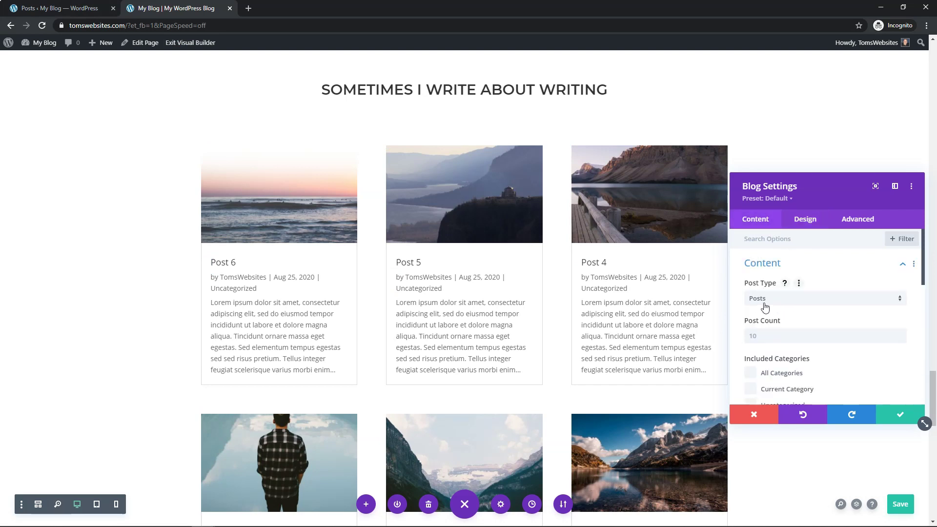
pyautogui.click(67, 8)
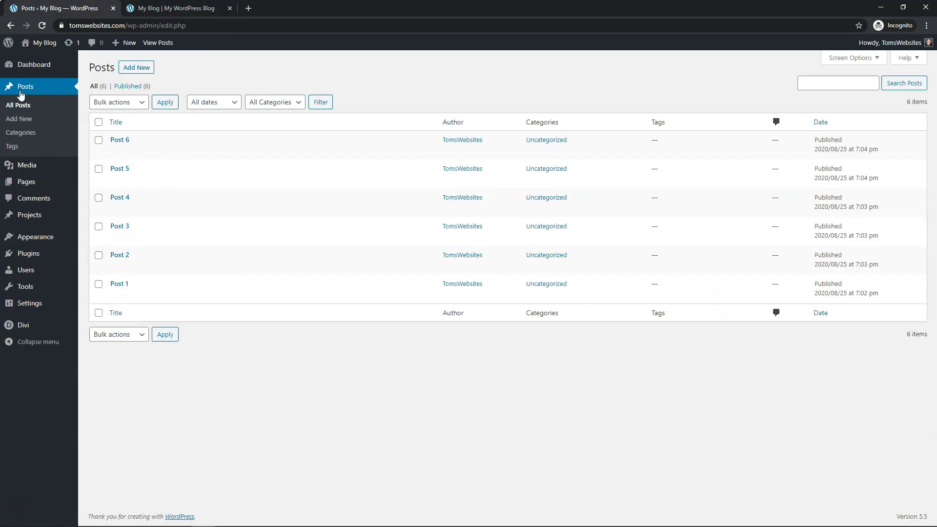
pyautogui.moveTo(185, 266)
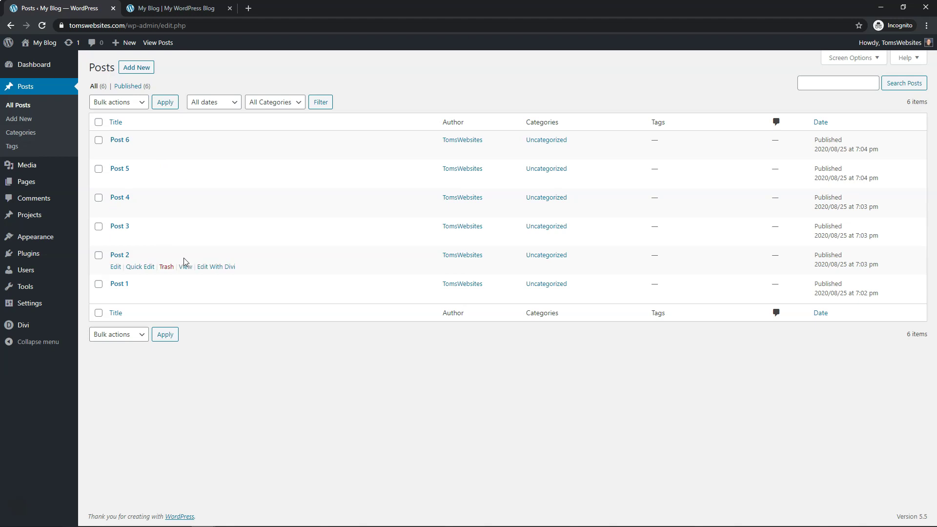
pyautogui.click(173, 8)
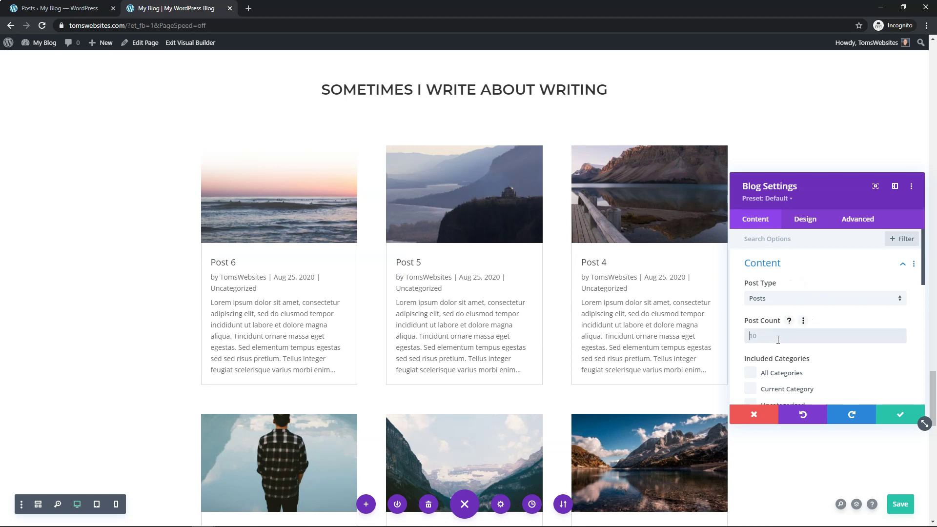
# Step: Set the Blog module's post count to 6, try 3, and set it back to 6
pyautogui.write('6')
pyautogui.scroll(-4, 466, 291)
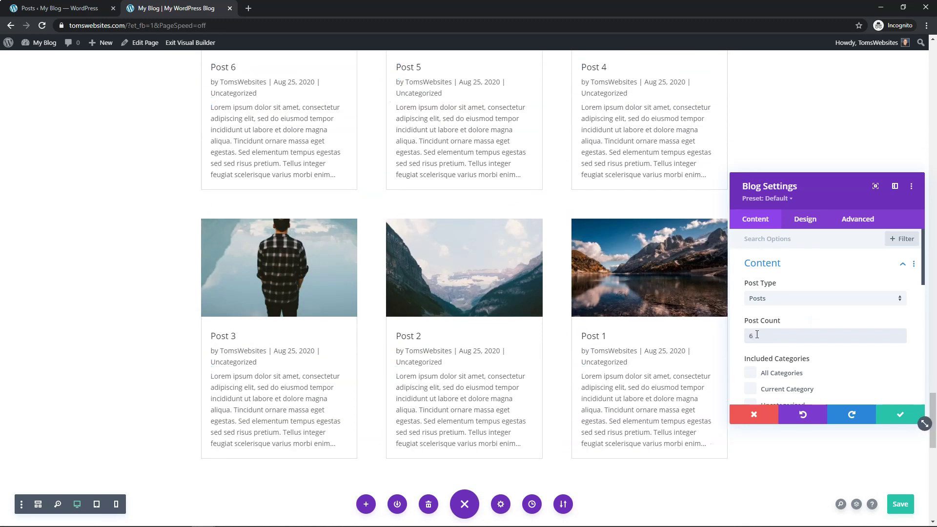
pyautogui.write('3')
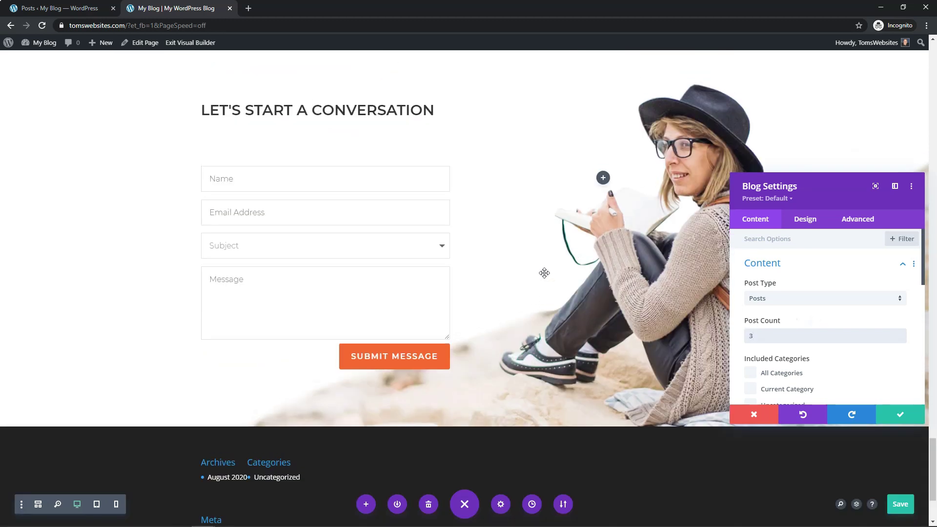
pyautogui.scroll(2, 531, 167)
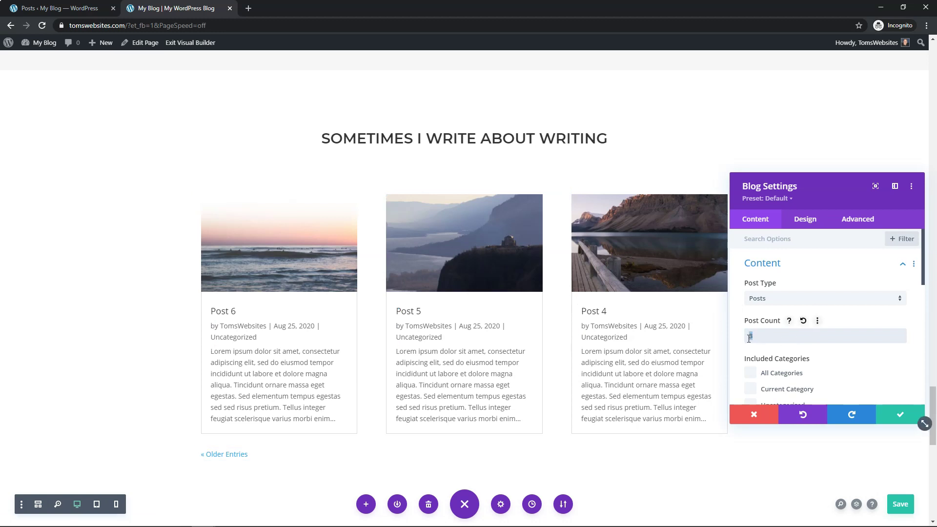
pyautogui.write('6')
# Step: Try Show Content as the Blog module's content length, review the full posts, and set it back to Show Excerpt
pyautogui.scroll(-5, 848, 301)
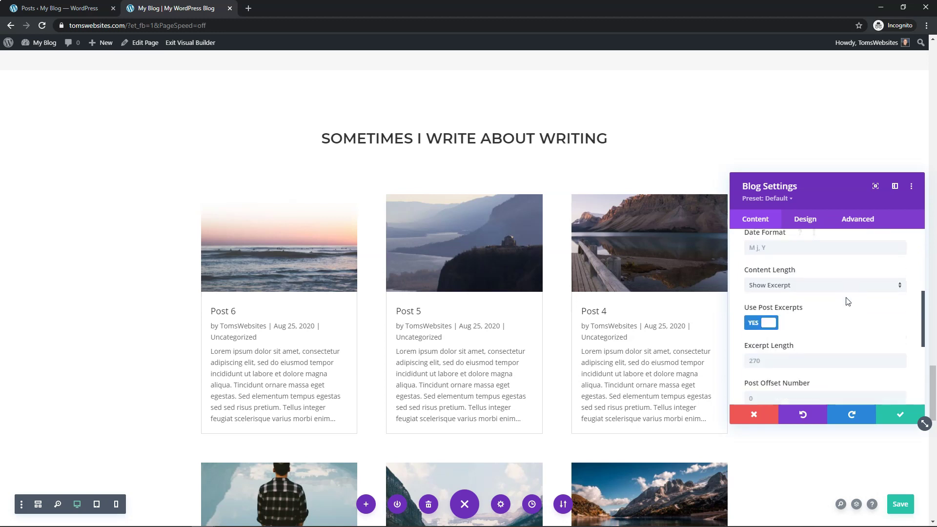
pyautogui.click(798, 286)
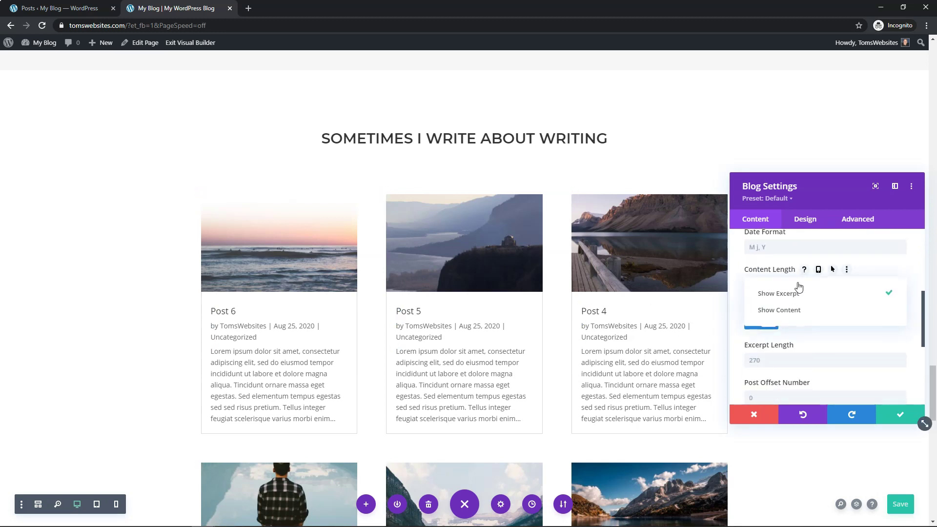
pyautogui.click(793, 312)
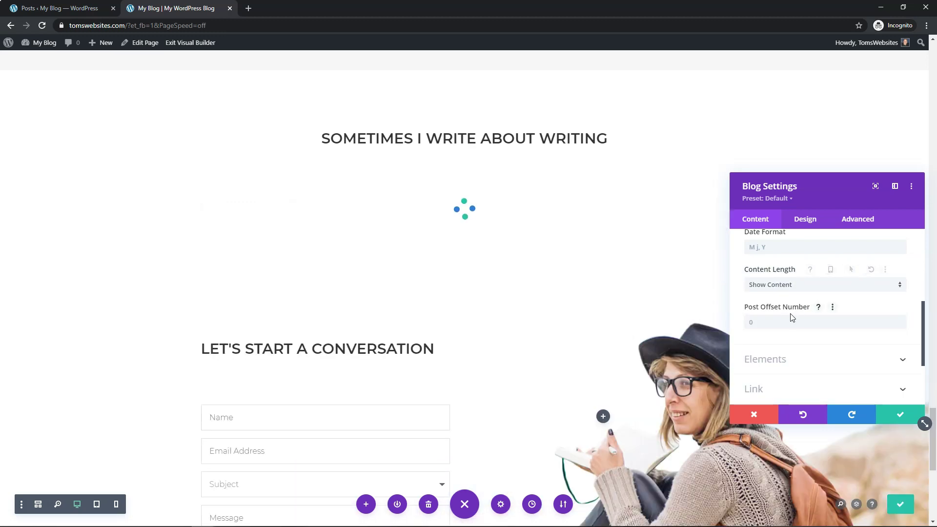
pyautogui.scroll(-10, 621, 359)
pyautogui.scroll(-5, 621, 360)
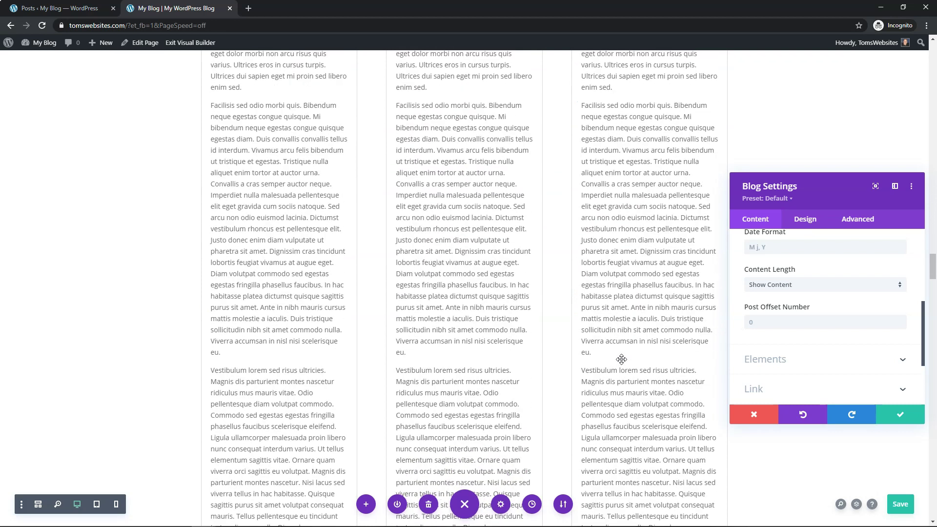
pyautogui.click(793, 288)
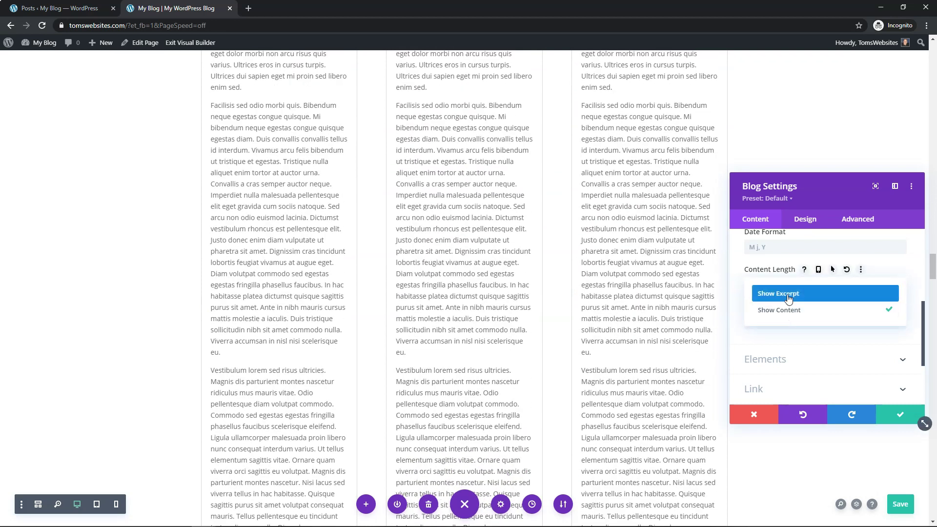
pyautogui.click(786, 295)
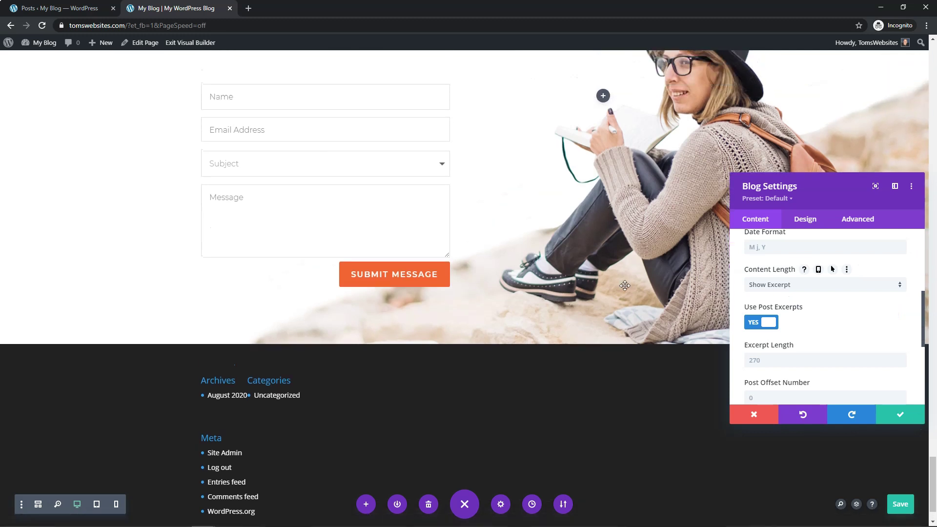
pyautogui.scroll(4, 628, 285)
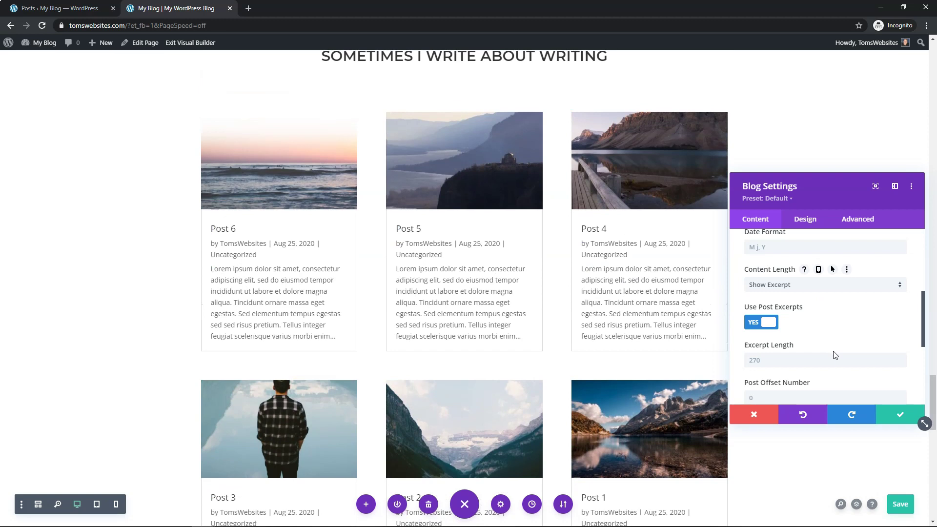
# Step: Try an excerpt length of 200 for the Blog module, and set it to 300
pyautogui.click(783, 364)
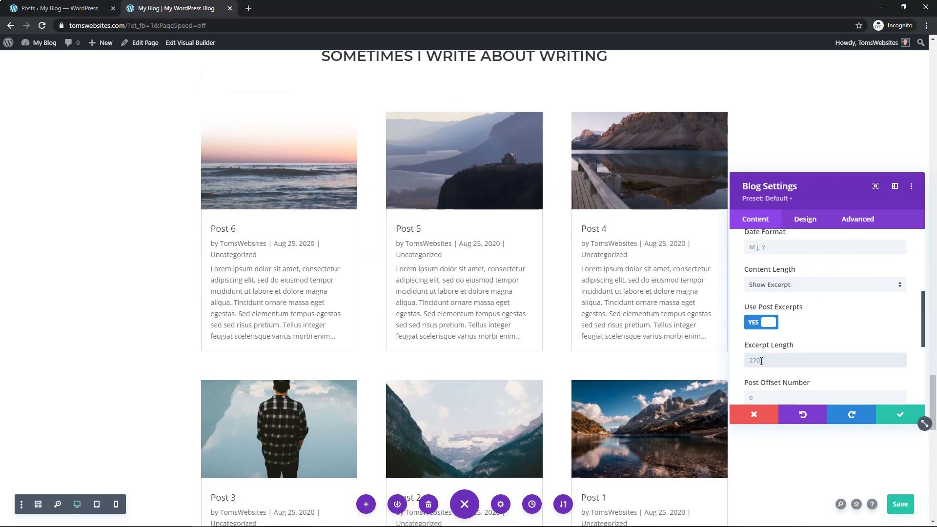
pyautogui.write('200')
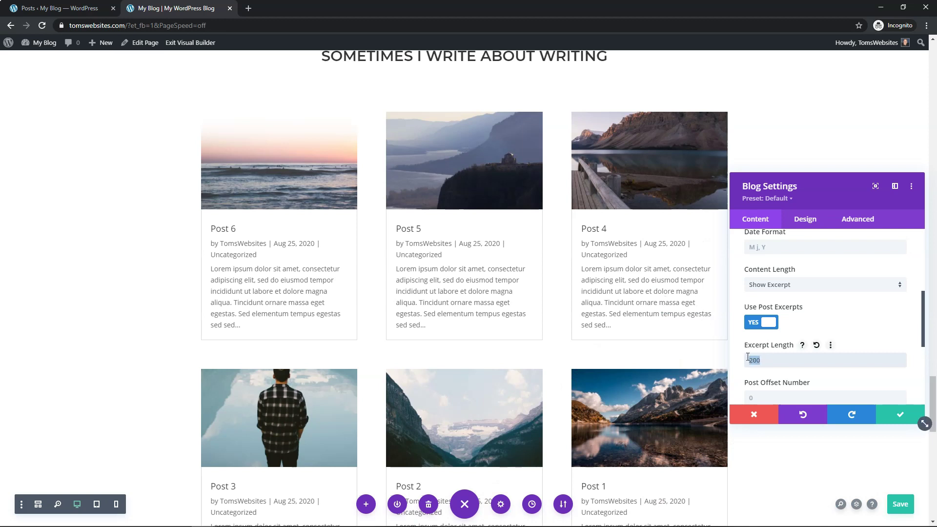
pyautogui.write('300')
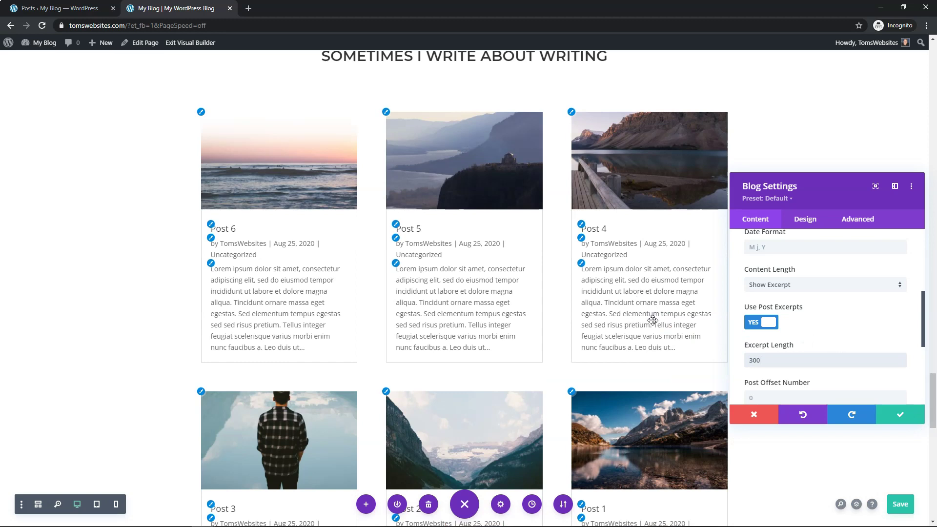
# Step: Expand the Blog module's Elements options and open Post 6 in the WordPress editor to examine its featured image
pyautogui.scroll(-3, 782, 344)
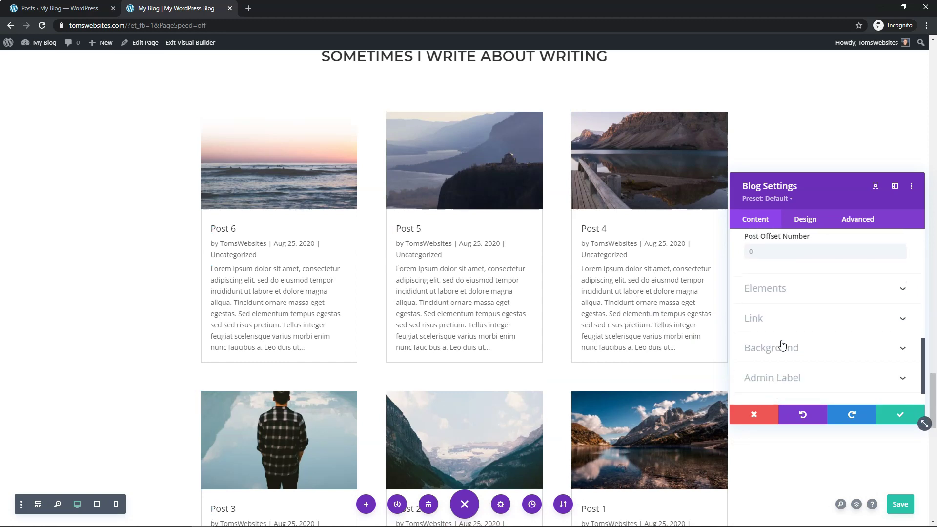
pyautogui.click(800, 292)
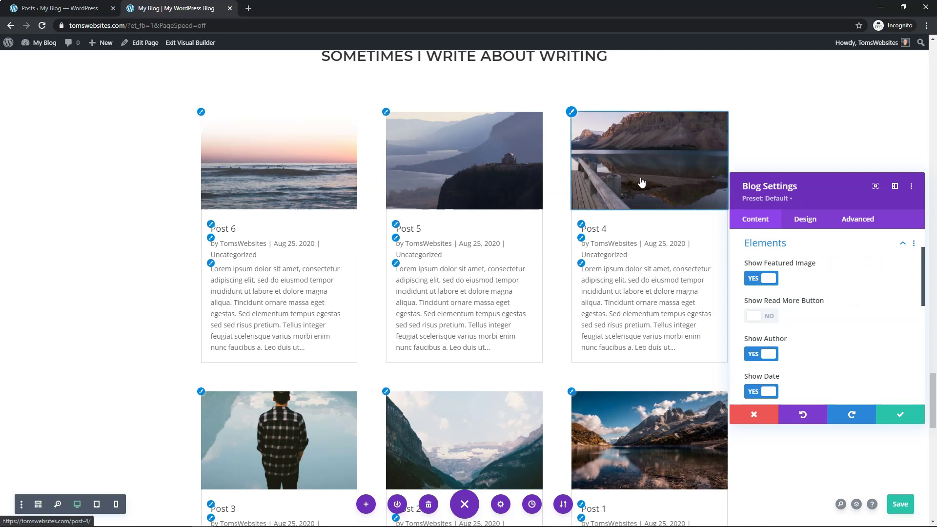
pyautogui.click(58, 8)
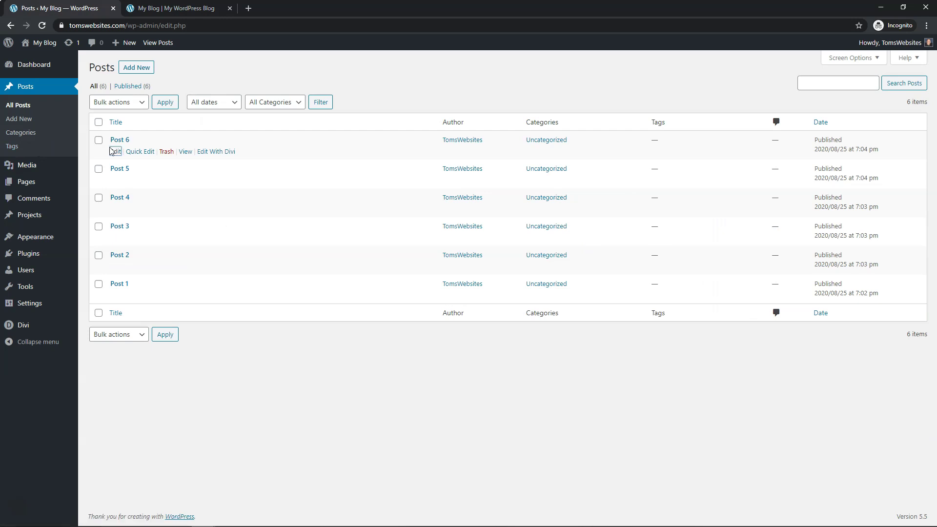
pyautogui.click(115, 152)
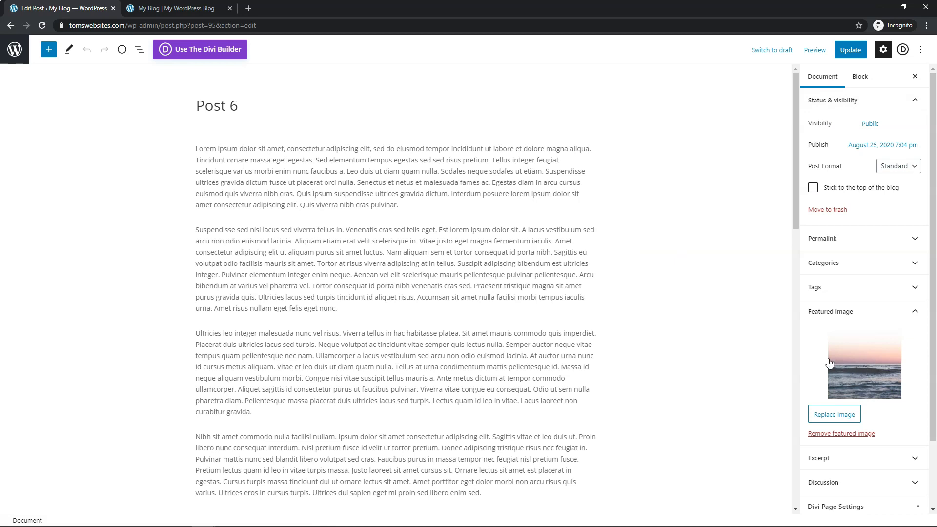
# Step: Return to the page builder, try hiding the Blog module's featured images, and show them again
pyautogui.click(191, 13)
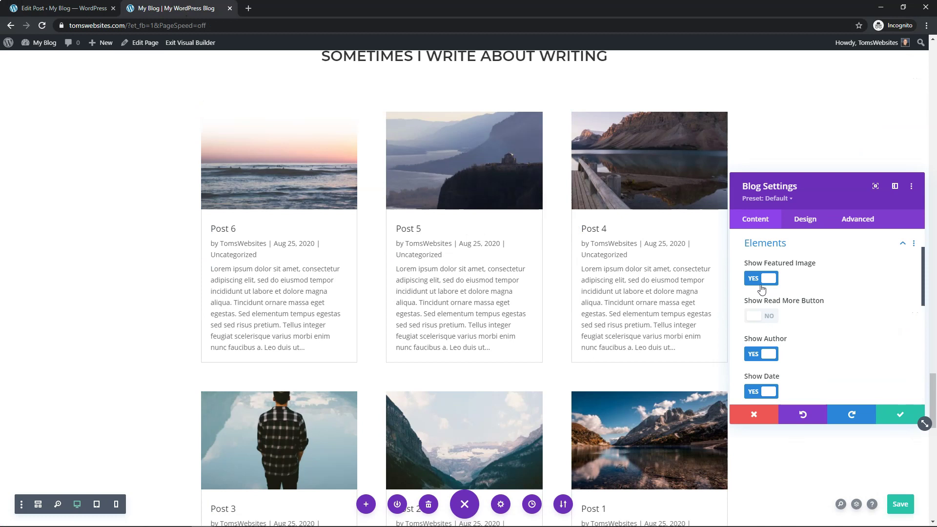
pyautogui.click(755, 281)
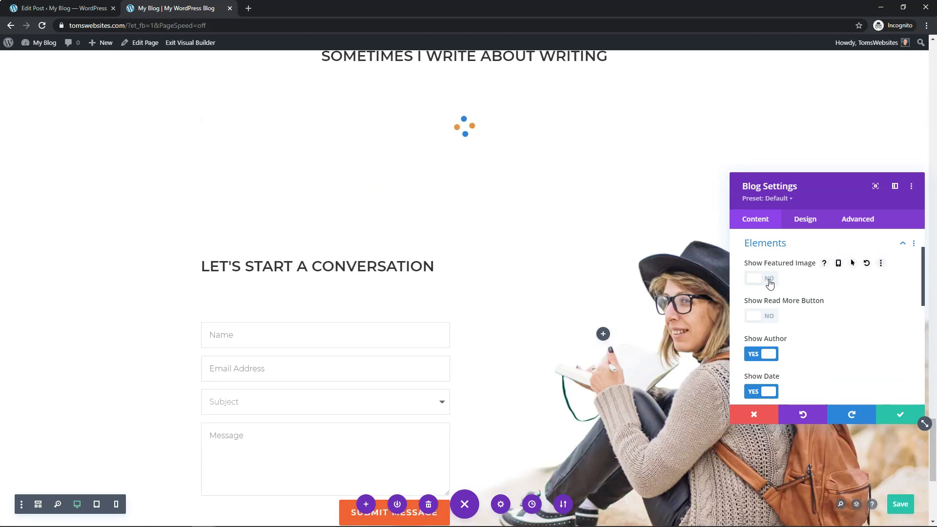
pyautogui.click(769, 282)
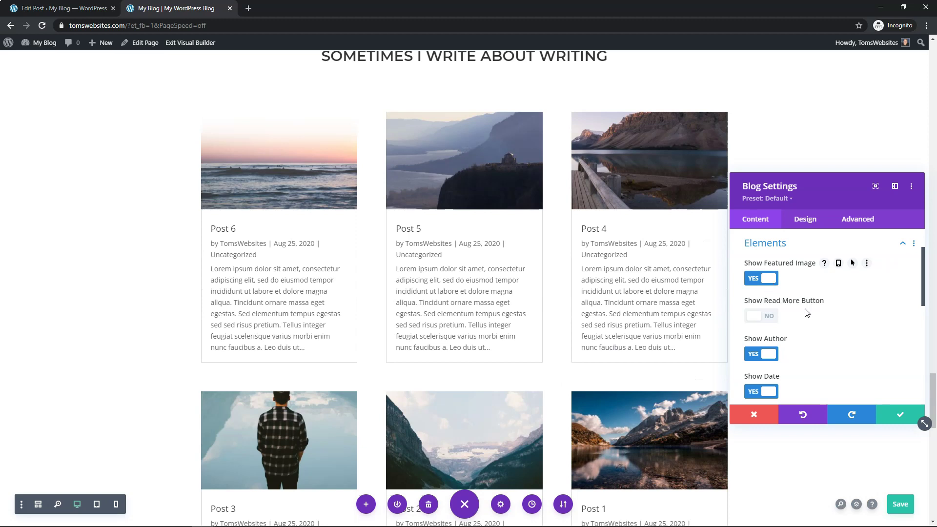
# Step: Enable the Read More button for the Blog module and hide the posts' categories and date
pyautogui.click(774, 318)
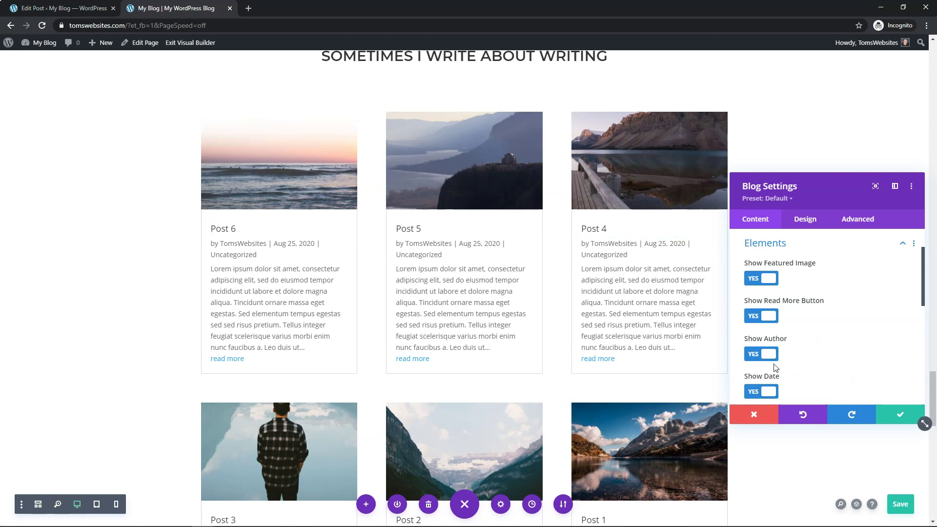
pyautogui.scroll(-2, 775, 367)
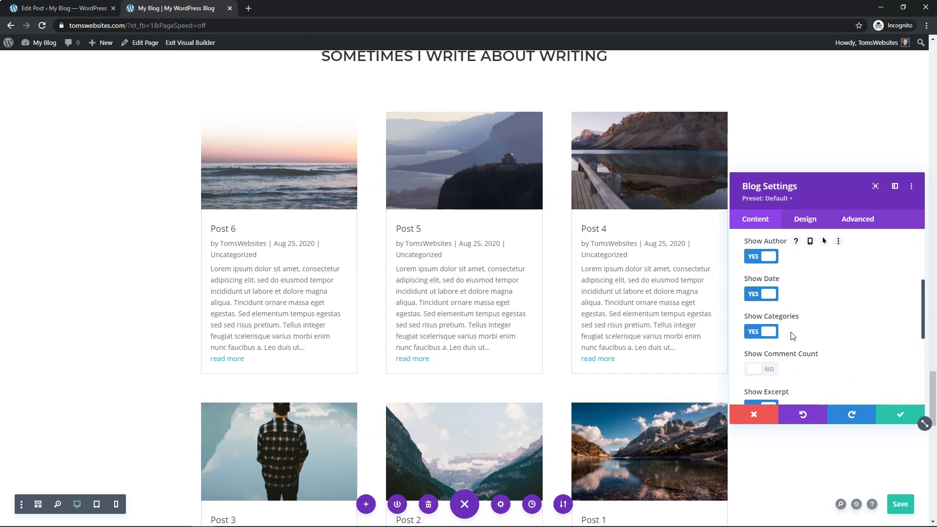
pyautogui.click(752, 332)
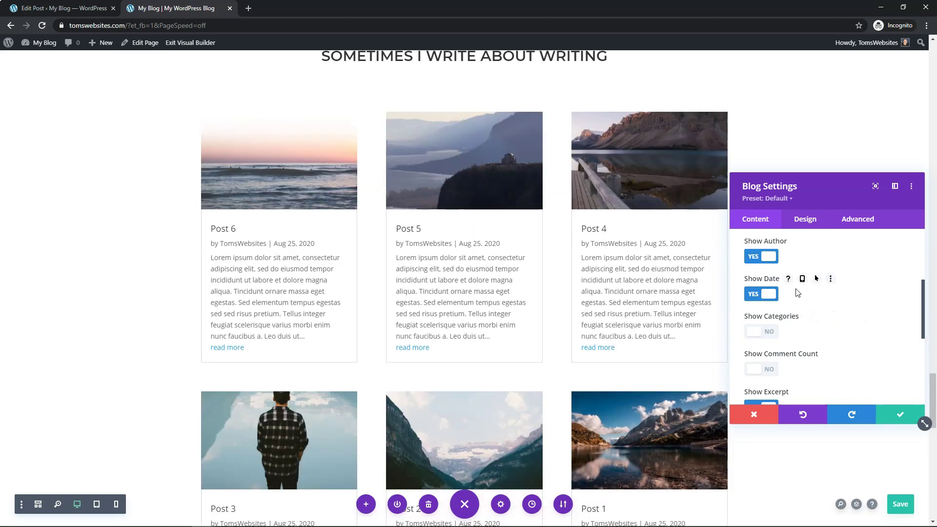
pyautogui.click(752, 299)
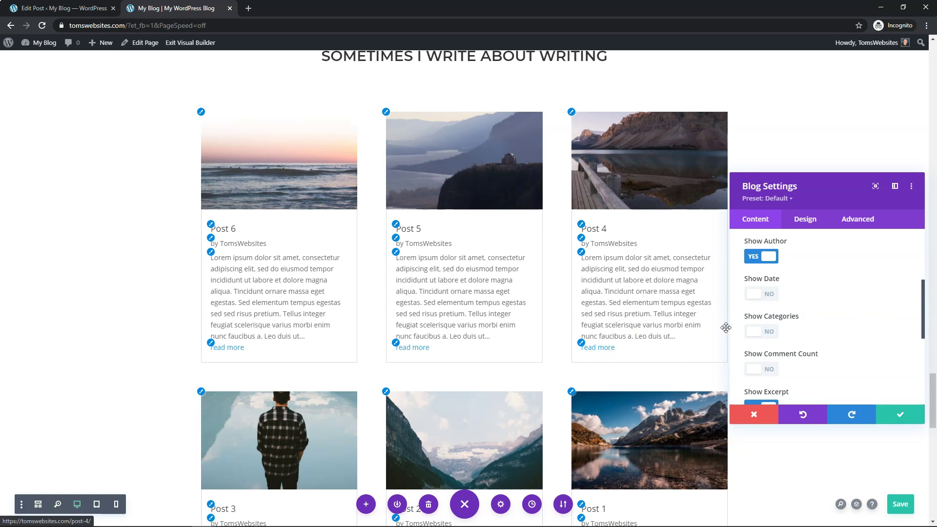
# Step: Set the Blog module's grid tile background color to the orange swatch #e09900
pyautogui.scroll(-3, 844, 325)
pyautogui.scroll(-1, 843, 325)
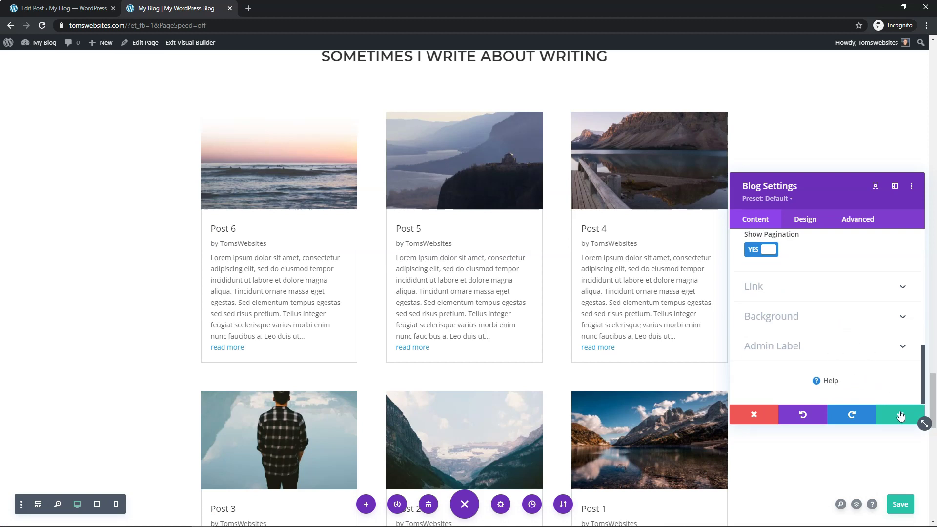
pyautogui.click(802, 321)
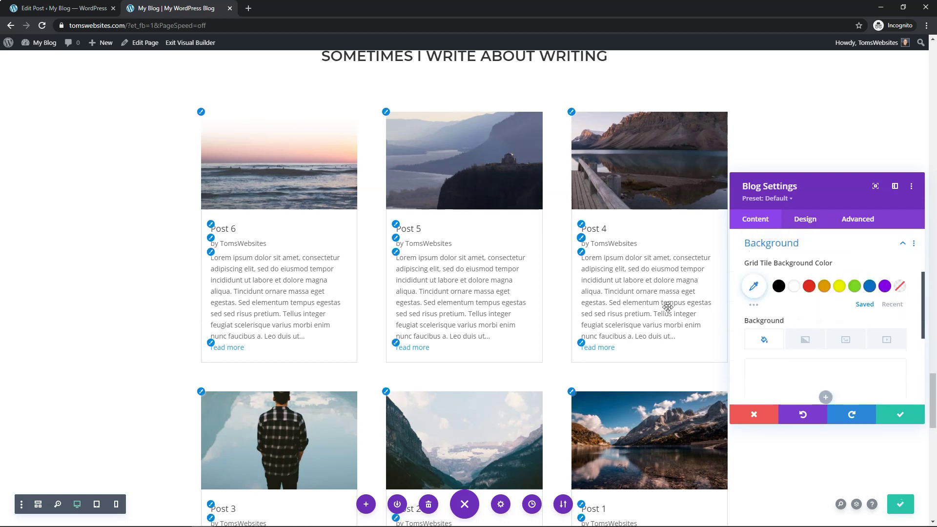
pyautogui.click(825, 287)
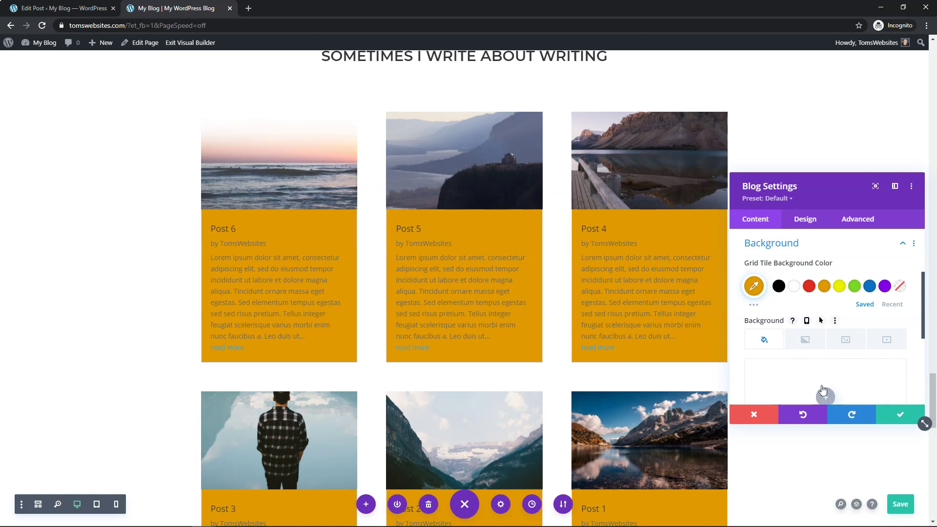
# Step: Try dark gray #545454 as the Blog module's overall background color, and reset it
pyautogui.scroll(-1, 823, 390)
pyautogui.click(825, 347)
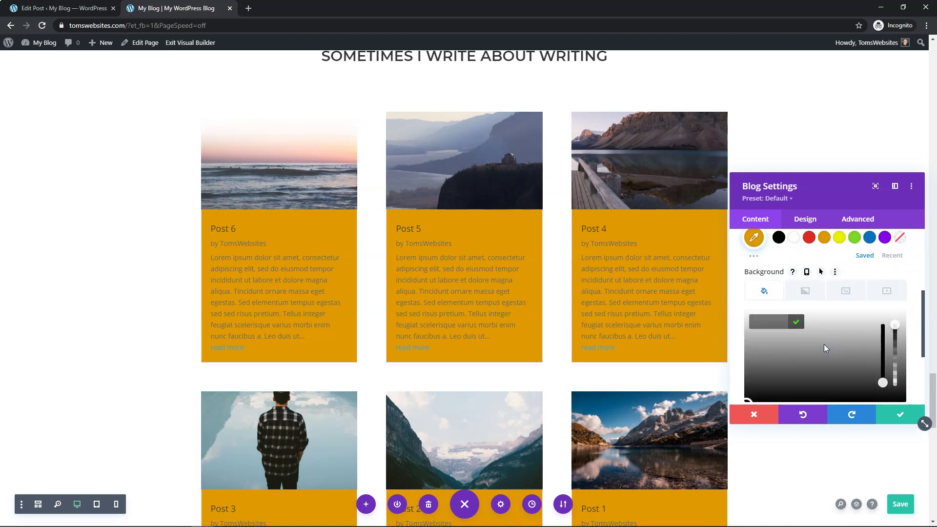
pyautogui.click(800, 363)
pyautogui.click(819, 374)
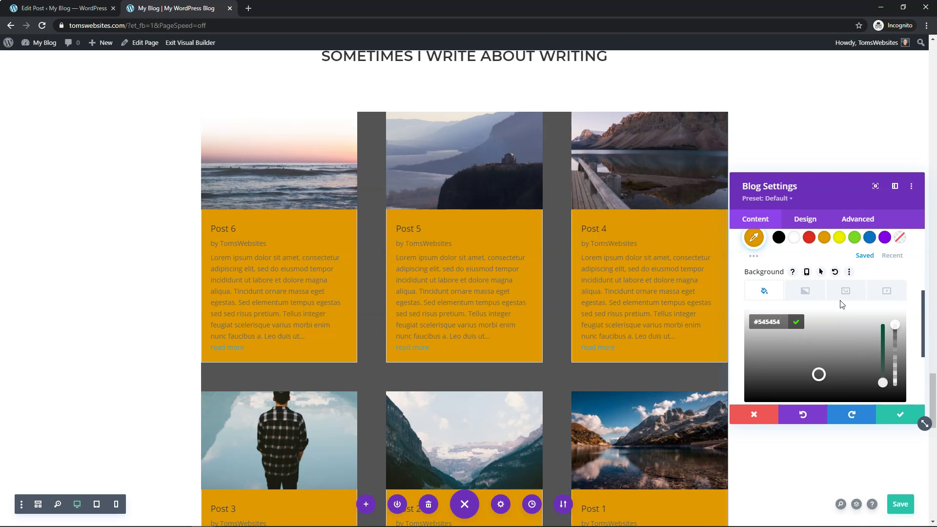
pyautogui.click(835, 272)
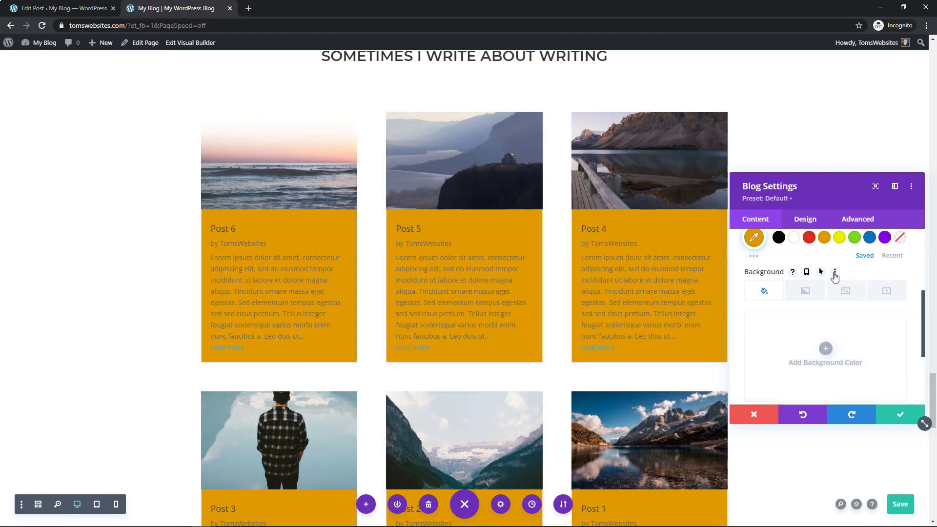
pyautogui.scroll(1, 837, 306)
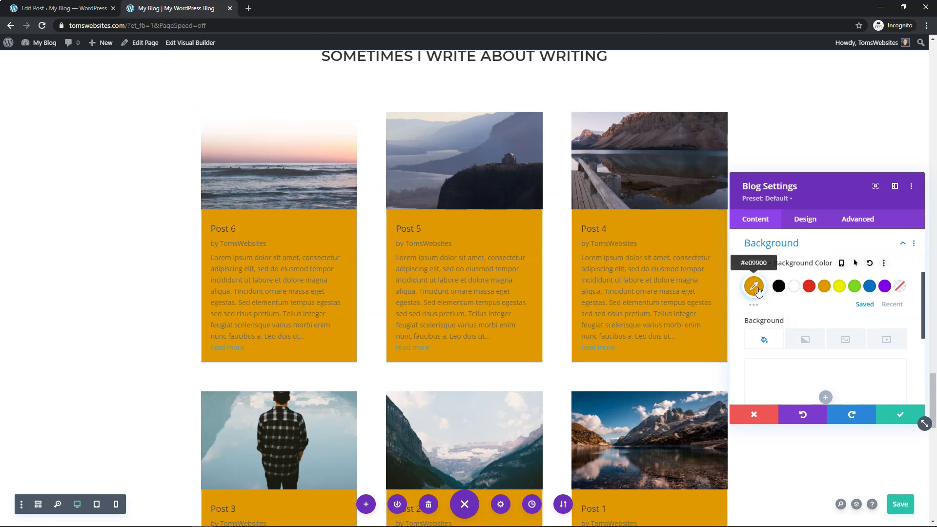
# Step: Save the Blog settings, copy the background color code of the All Work button, and close that button's settings without changes
pyautogui.scroll(-2, 630, 337)
pyautogui.scroll(10, 624, 338)
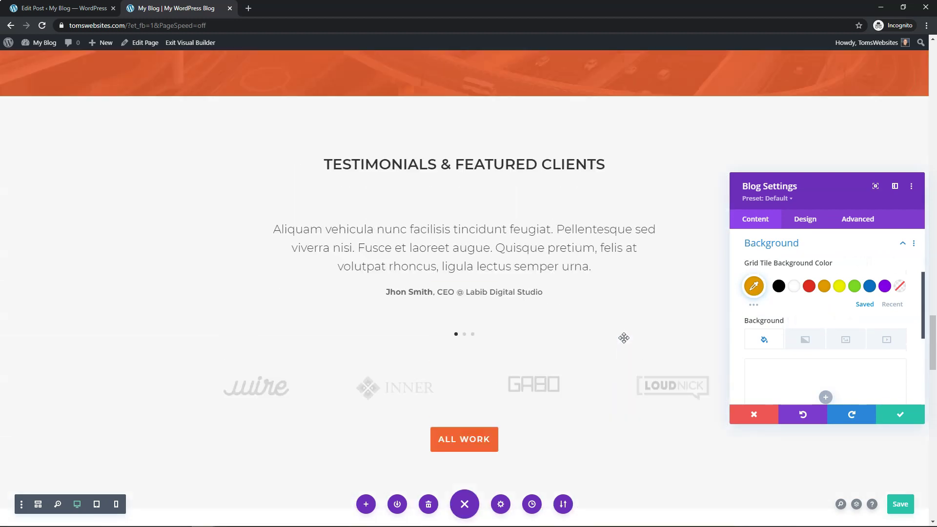
pyautogui.scroll(-7, 604, 320)
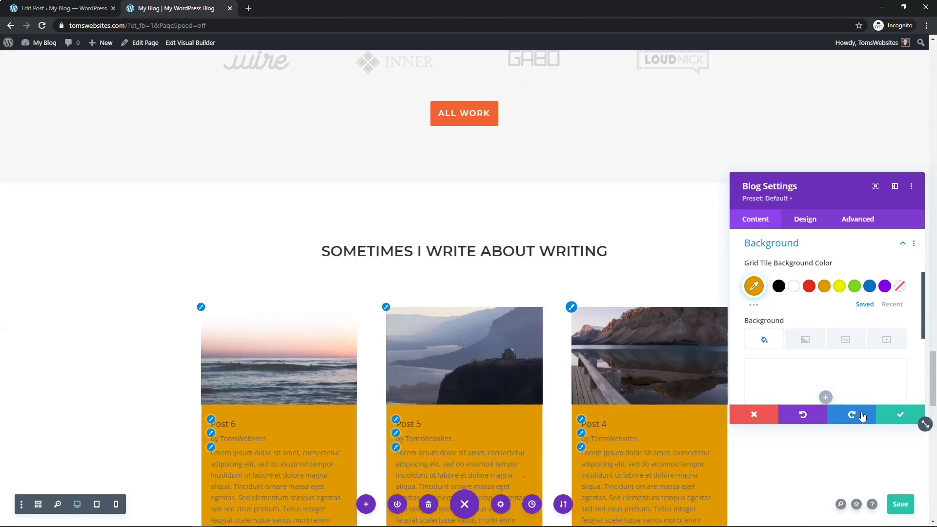
pyautogui.click(900, 414)
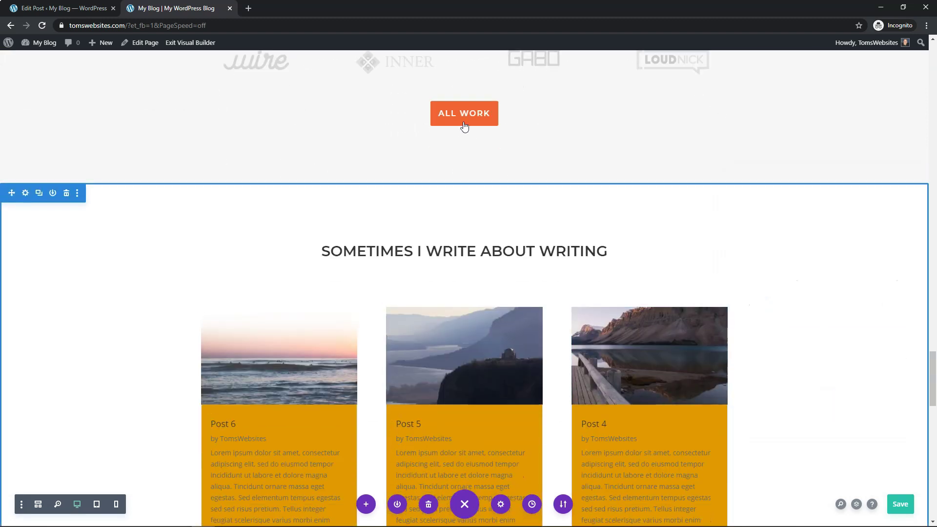
pyautogui.moveTo(465, 117)
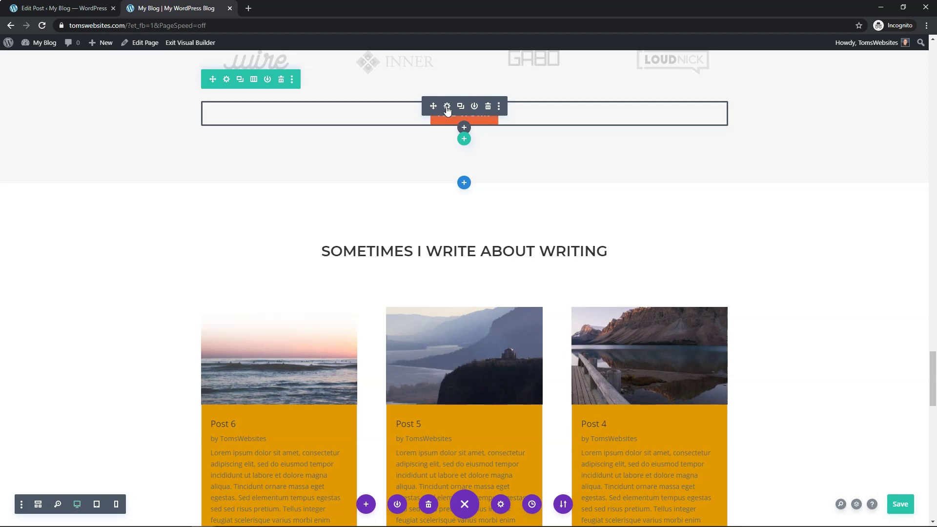
pyautogui.click(447, 108)
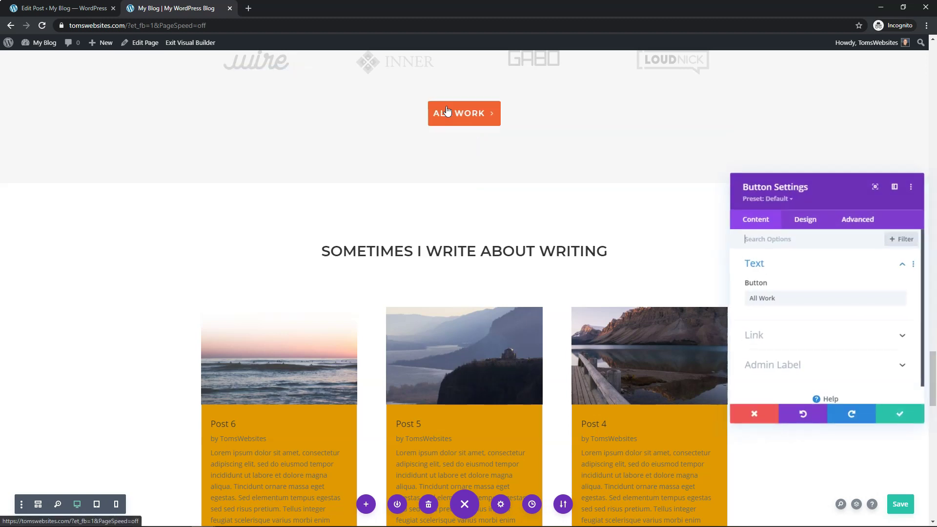
pyautogui.click(809, 218)
pyautogui.click(779, 324)
pyautogui.scroll(-5, 795, 337)
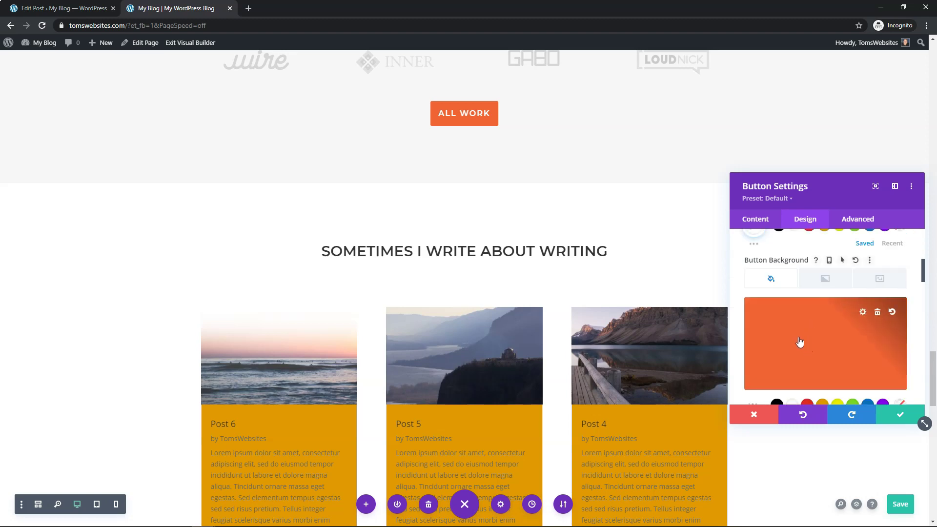
pyautogui.click(799, 347)
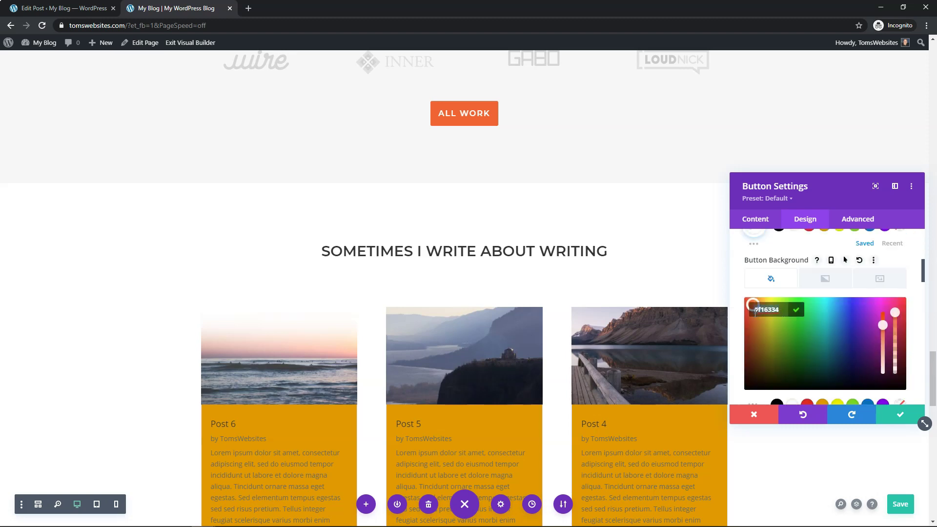
pyautogui.click(752, 414)
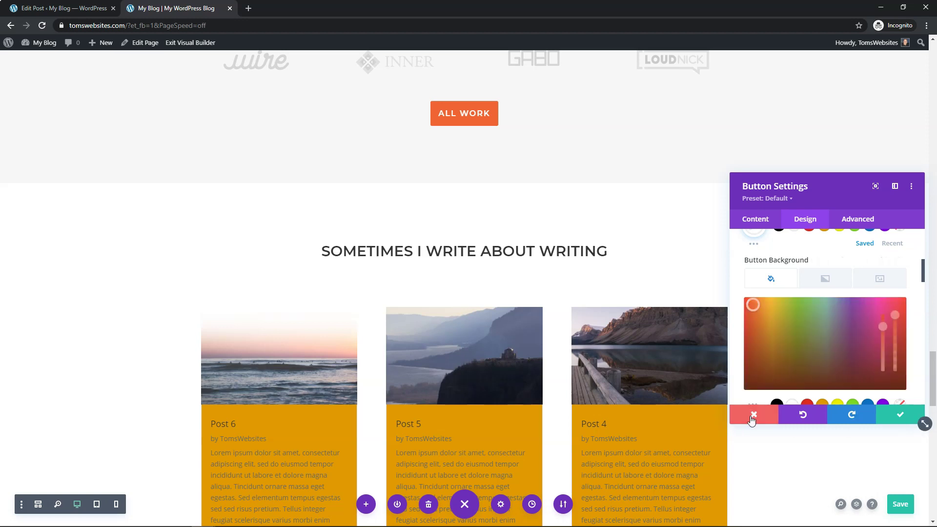
# Step: Set the Blog module's grid tile background color to the All Work button's color, #f16334
pyautogui.scroll(-4, 659, 405)
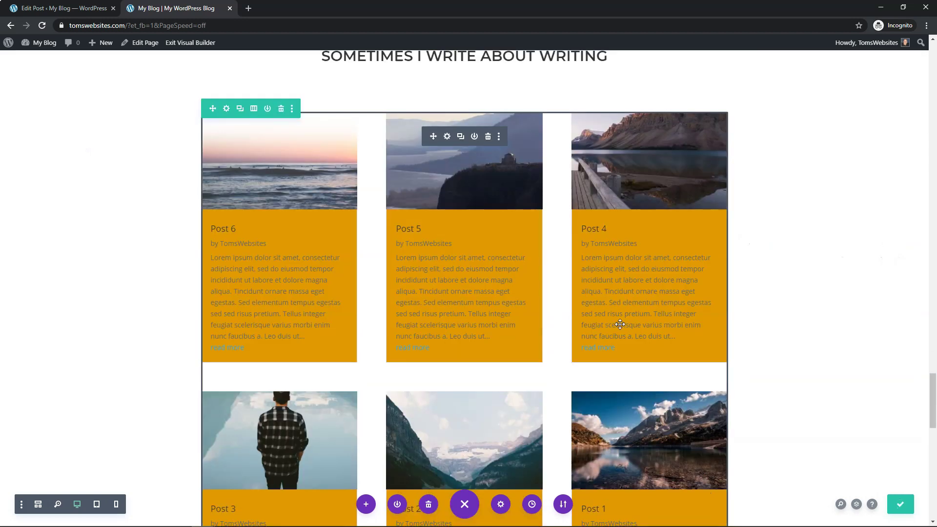
pyautogui.click(447, 137)
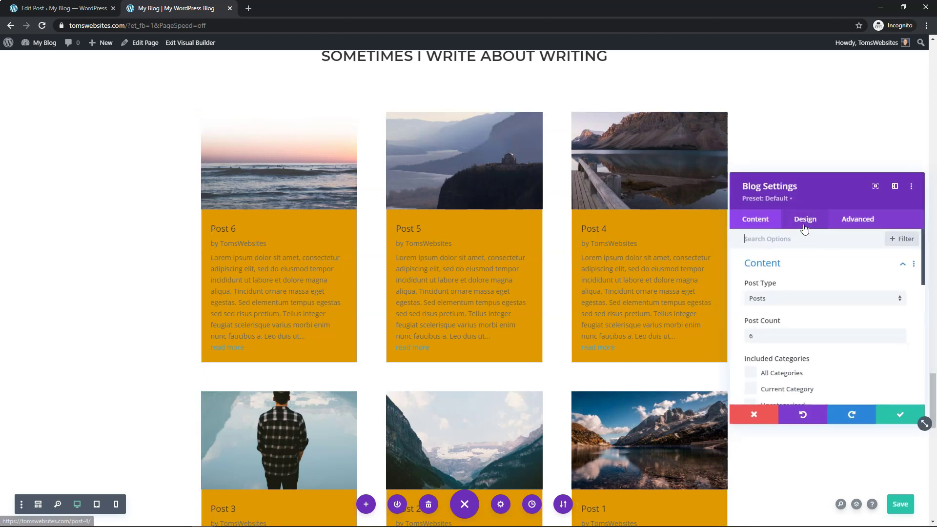
pyautogui.scroll(-6, 775, 262)
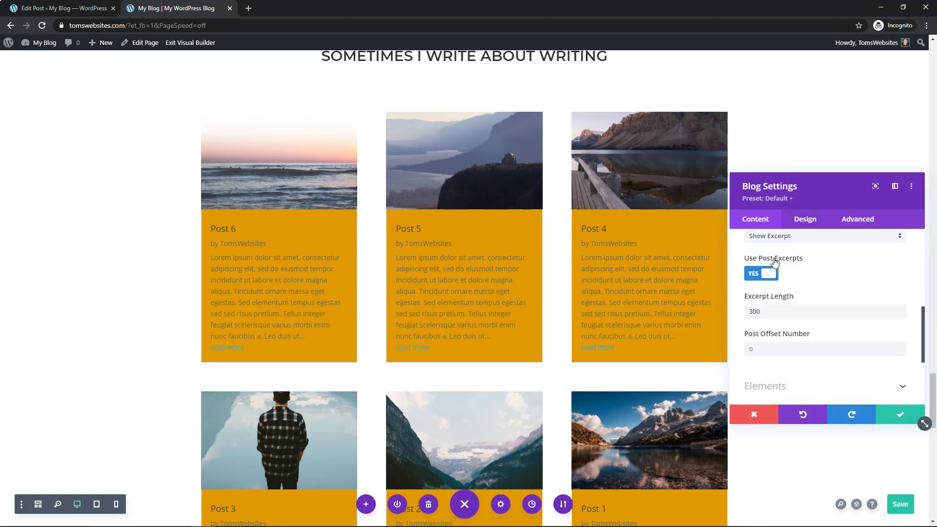
pyautogui.scroll(-5, 830, 348)
pyautogui.click(793, 322)
pyautogui.scroll(-1, 794, 324)
pyautogui.click(822, 320)
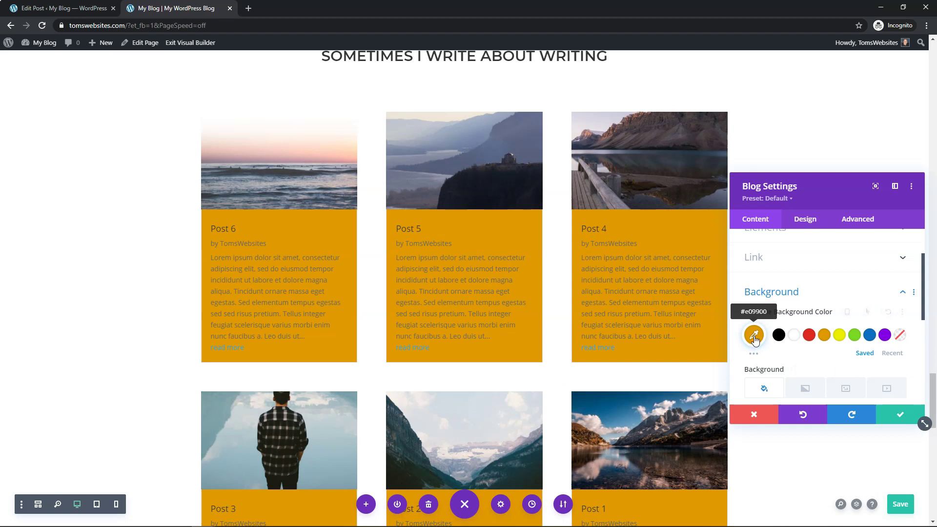
pyautogui.click(752, 339)
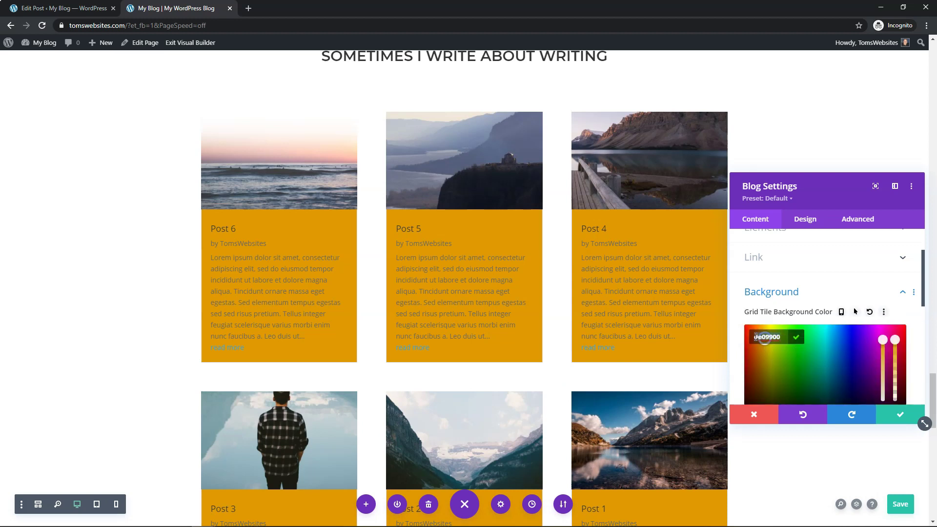
pyautogui.write('#f16334')
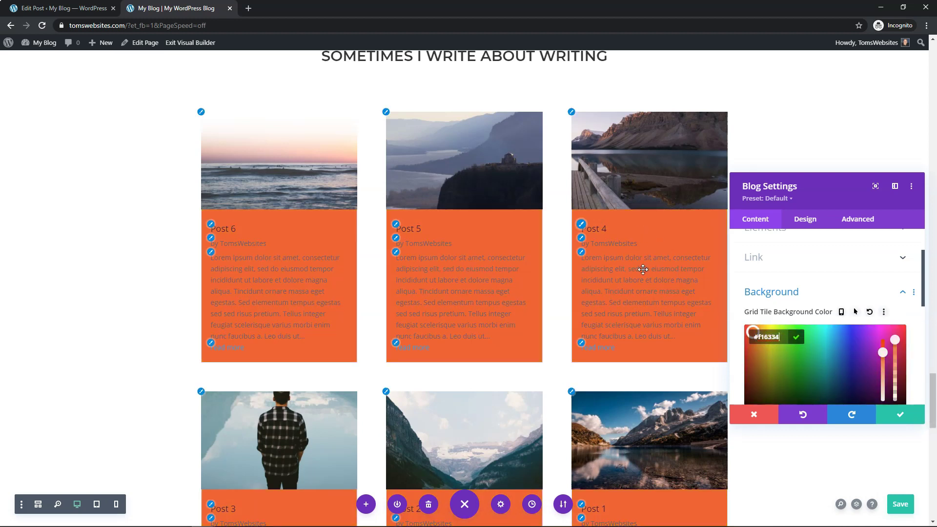
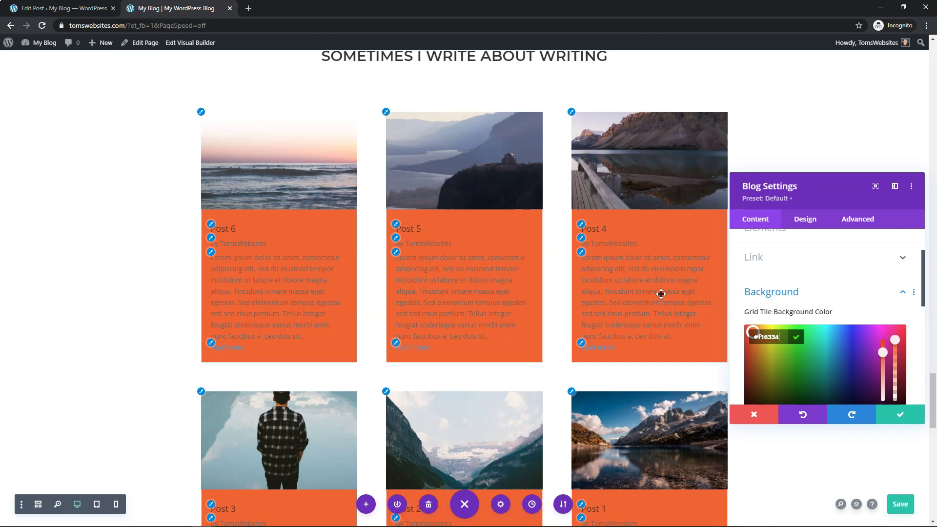
# Step: Turn on the featured image overlay in the Blog module's design options
pyautogui.click(804, 220)
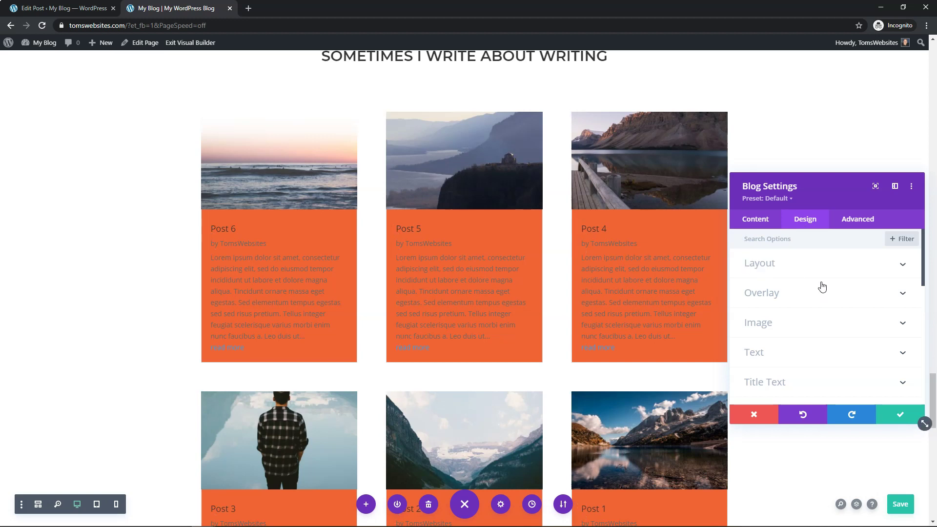
pyautogui.click(866, 297)
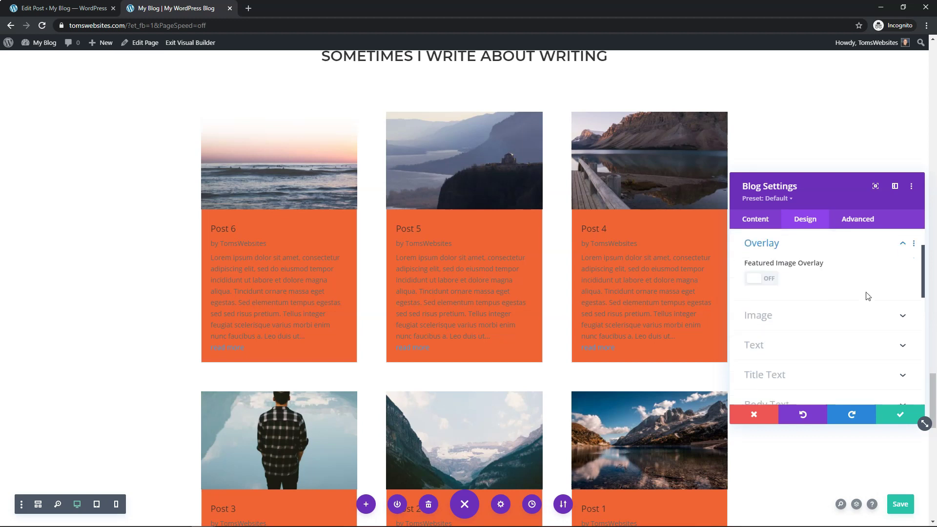
pyautogui.scroll(1, 805, 317)
pyautogui.click(769, 336)
pyautogui.scroll(-1, 801, 321)
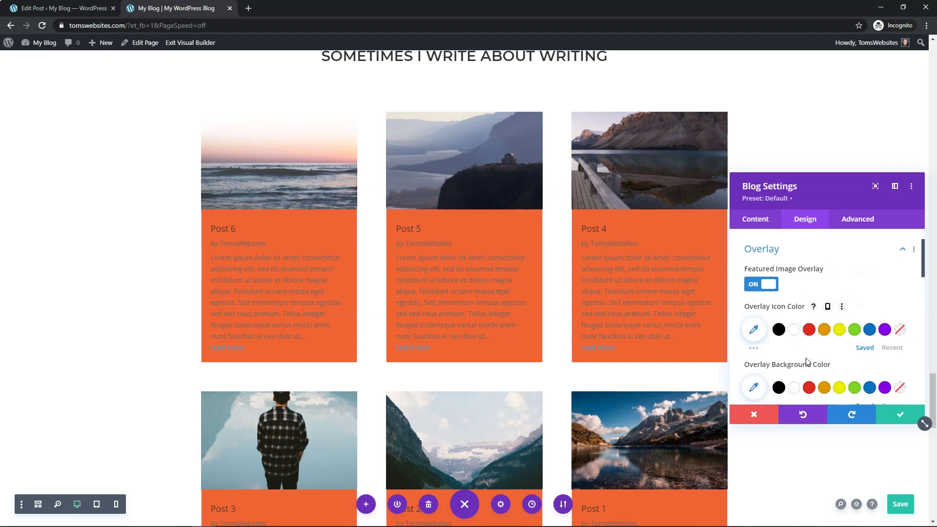
# Step: Set the featured image overlay's background color to black, #000000
pyautogui.scroll(-1, 806, 363)
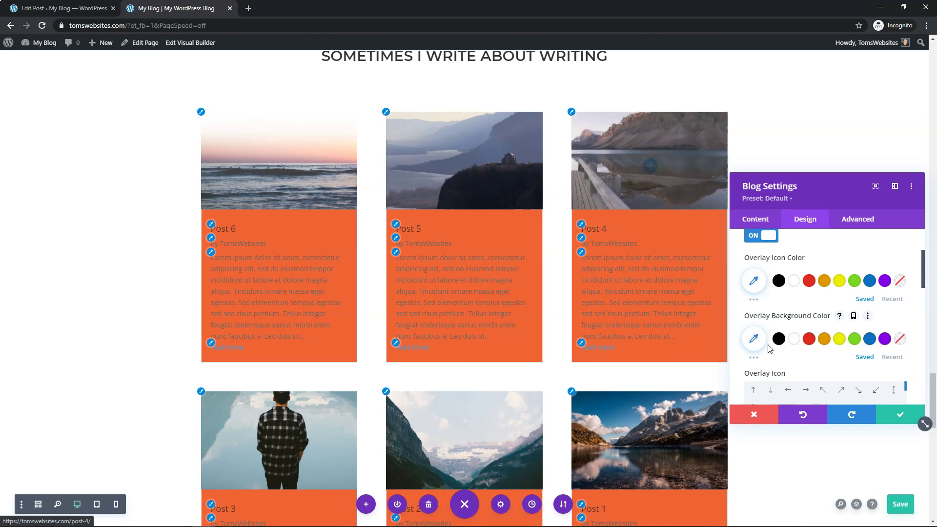
pyautogui.click(754, 340)
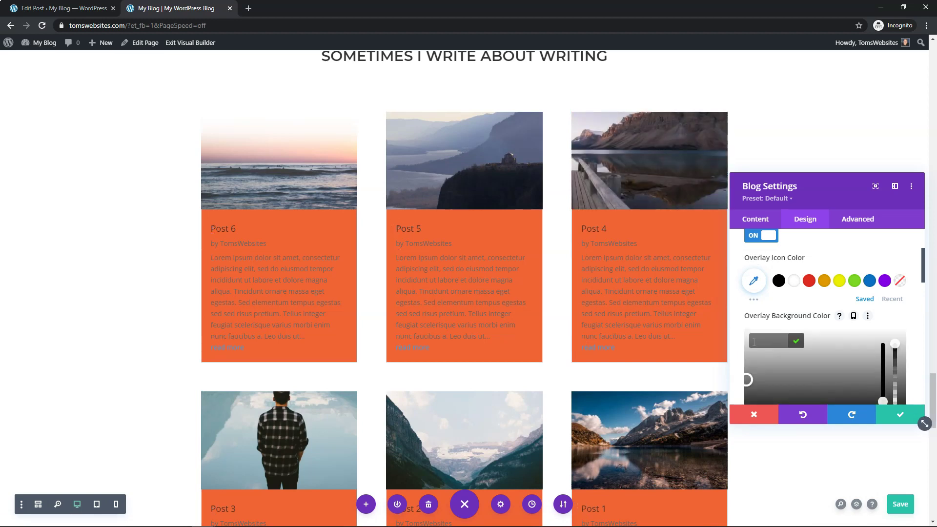
pyautogui.scroll(-1, 849, 357)
pyautogui.click(758, 375)
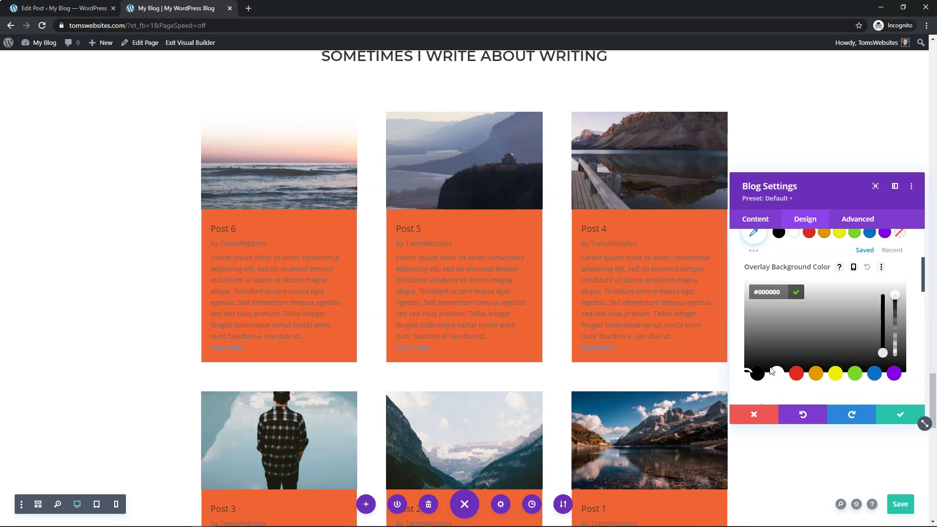
# Step: Reduce the featured image overlay's black background to 0.42 opacity, and close the overlay options
pyautogui.moveTo(896, 312); pyautogui.dragTo(896, 334)
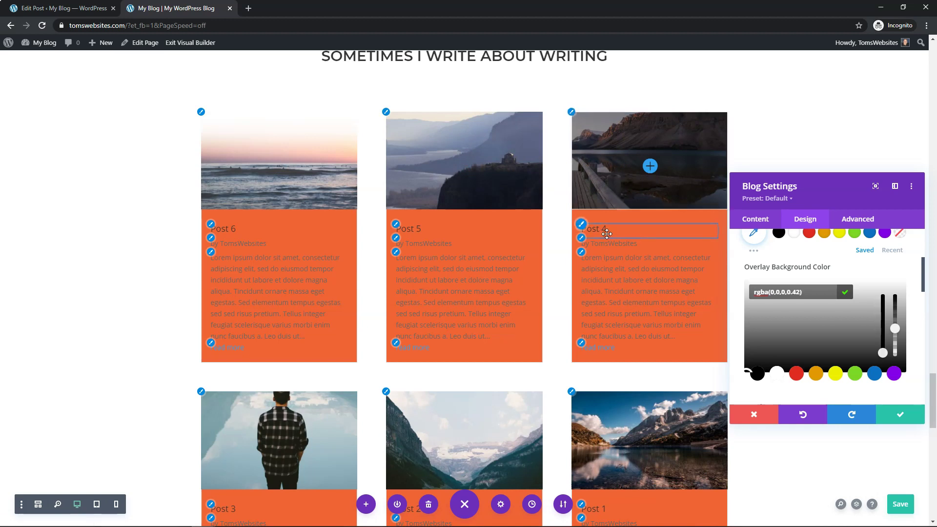
pyautogui.moveTo(923, 270); pyautogui.dragTo(920, 245)
pyautogui.click(903, 278)
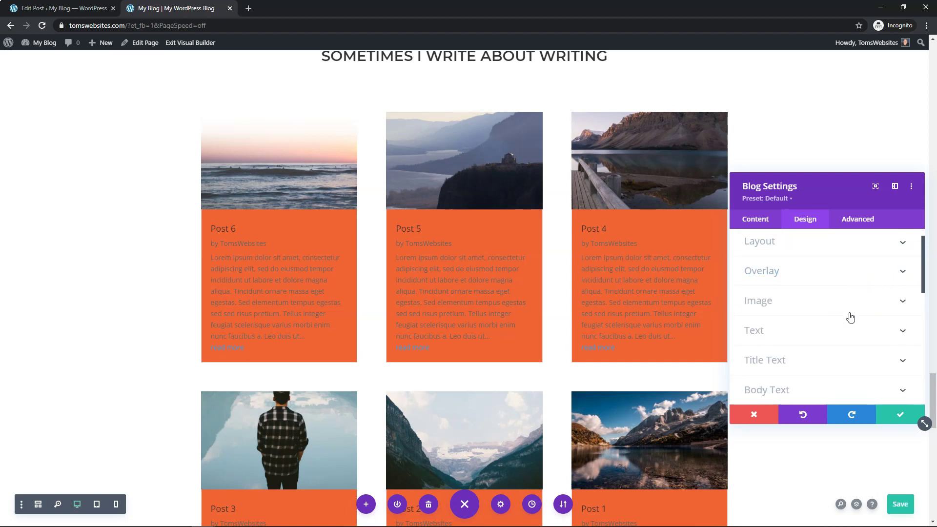
# Step: Set the Blog module's title text color to white and its text size to 22px
pyautogui.click(836, 363)
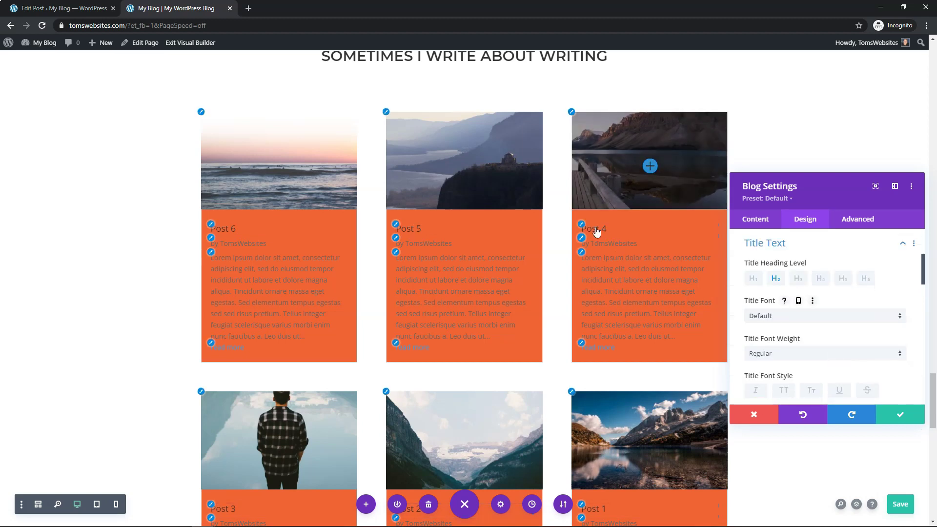
pyautogui.scroll(-2, 869, 322)
pyautogui.scroll(1, 762, 268)
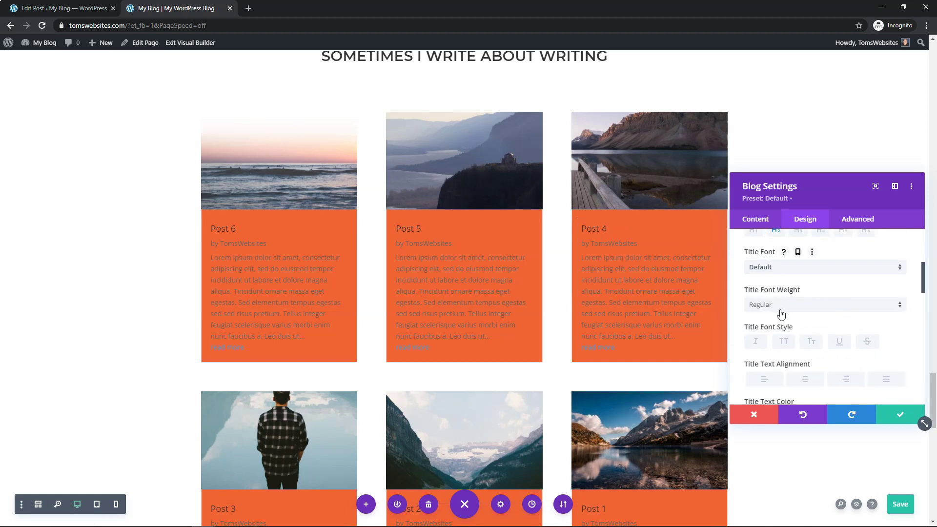
pyautogui.scroll(-2, 762, 336)
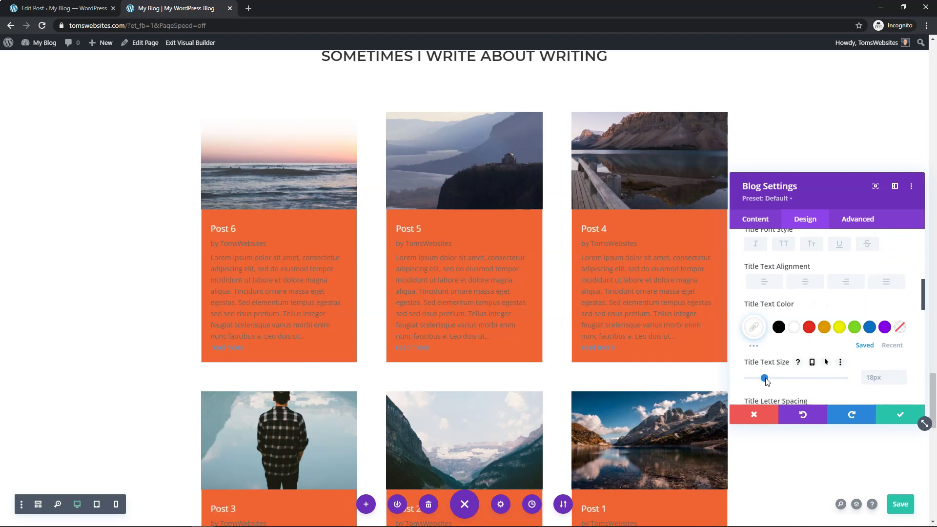
pyautogui.moveTo(765, 379); pyautogui.dragTo(770, 383)
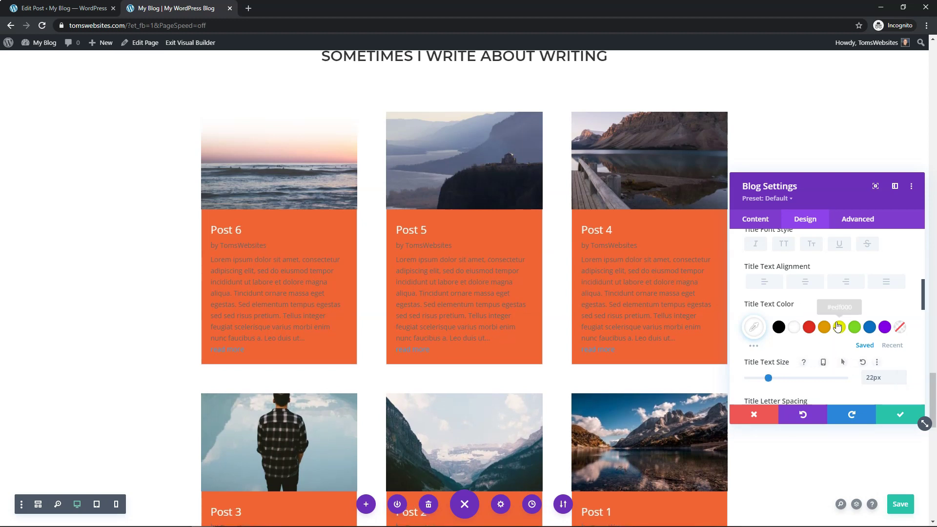
pyautogui.scroll(4, 905, 264)
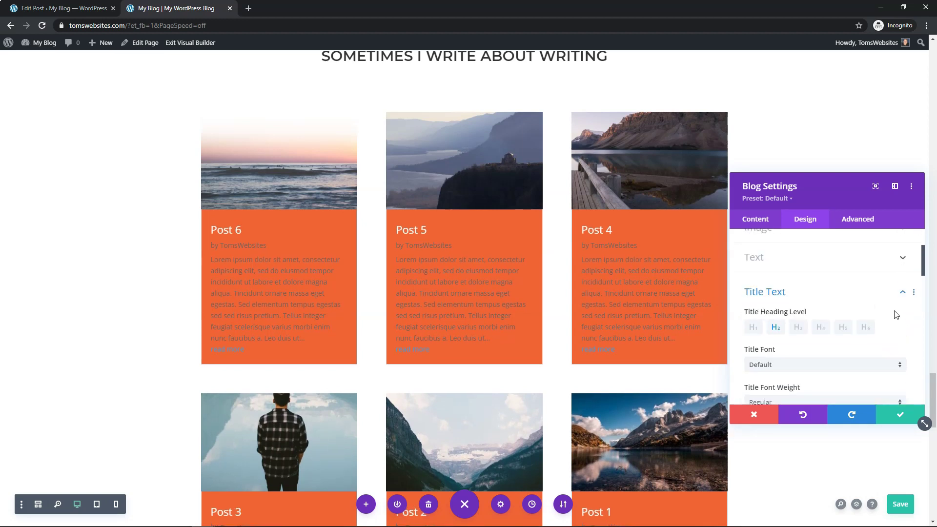
pyautogui.click(902, 293)
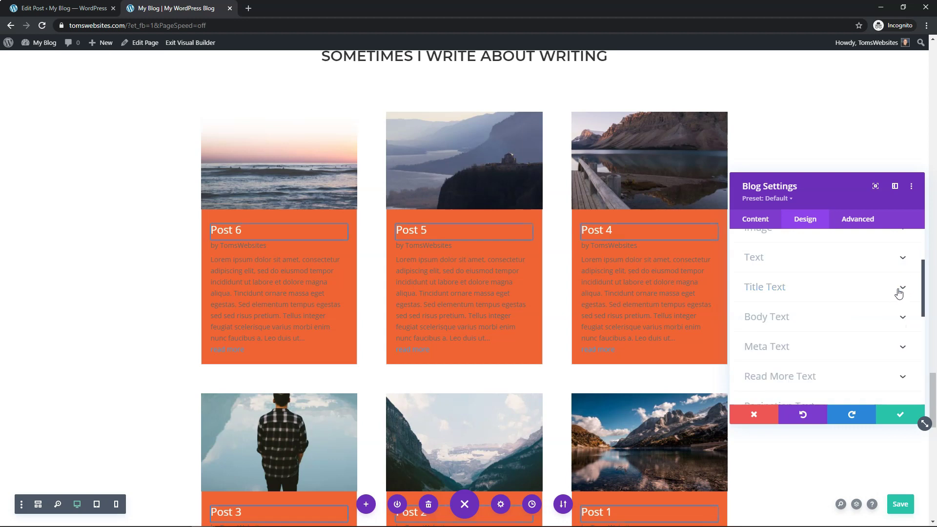
# Step: Set the Blog module's body text color to white
pyautogui.click(904, 321)
pyautogui.scroll(-2, 833, 343)
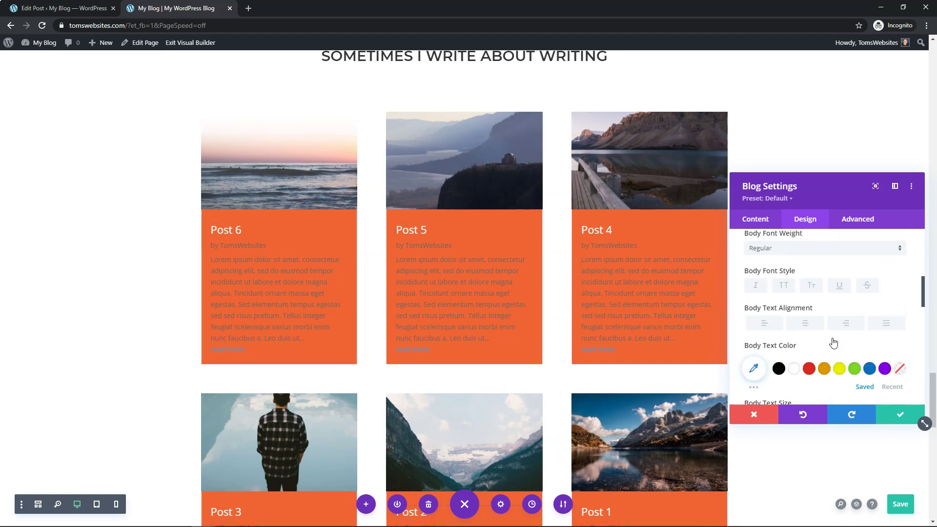
pyautogui.click(794, 369)
pyautogui.scroll(1, 849, 327)
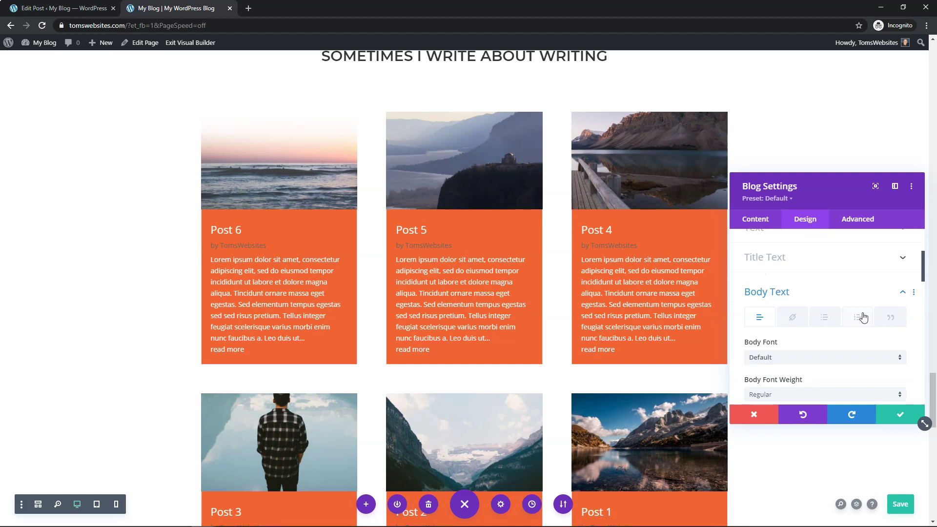
pyautogui.click(904, 295)
# Step: Set the Blog module's meta text color to white
pyautogui.click(903, 317)
pyautogui.scroll(-3, 794, 358)
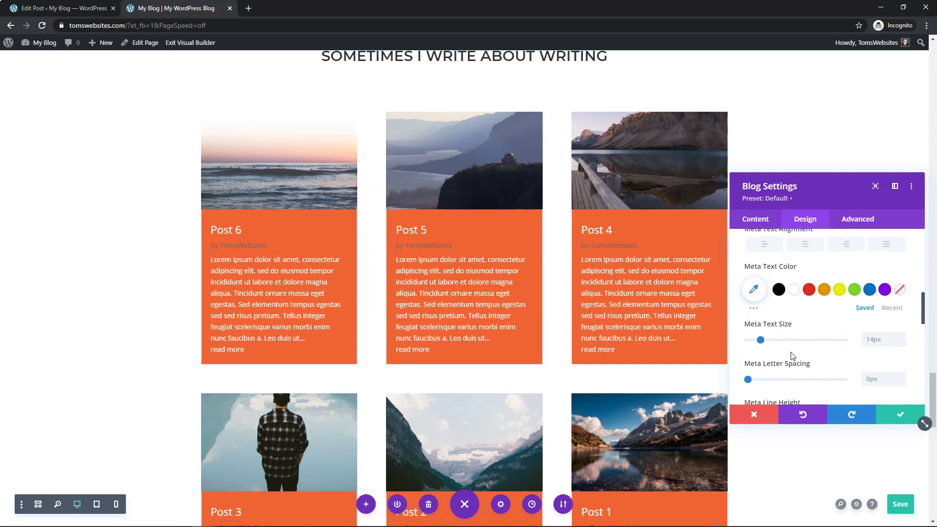
pyautogui.click(794, 290)
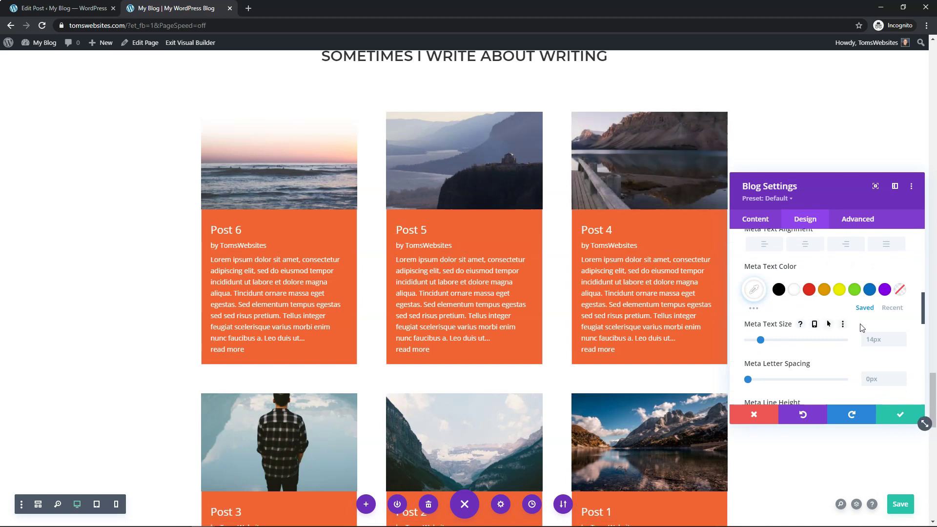
pyautogui.scroll(5, 812, 323)
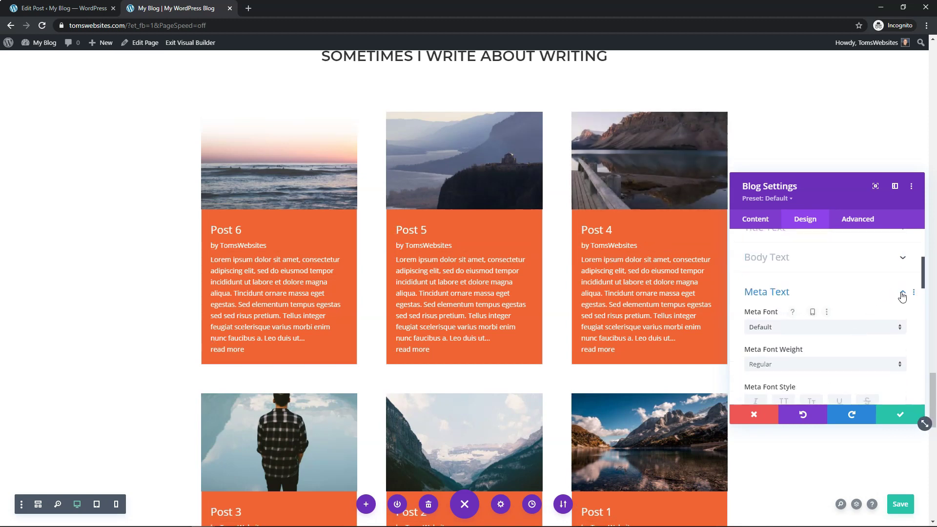
pyautogui.click(903, 292)
# Step: Try blue for the Blog module's read more text color, and settle on black
pyautogui.click(903, 318)
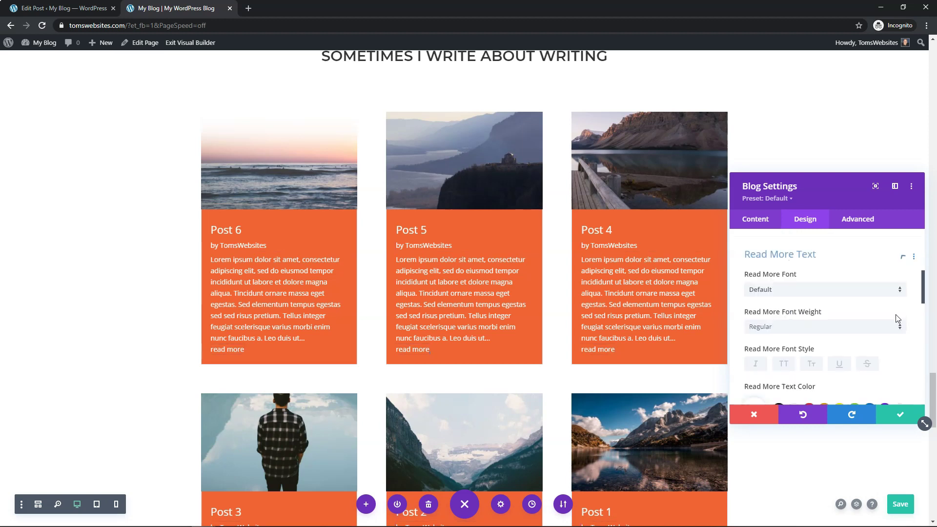
pyautogui.scroll(-2, 829, 332)
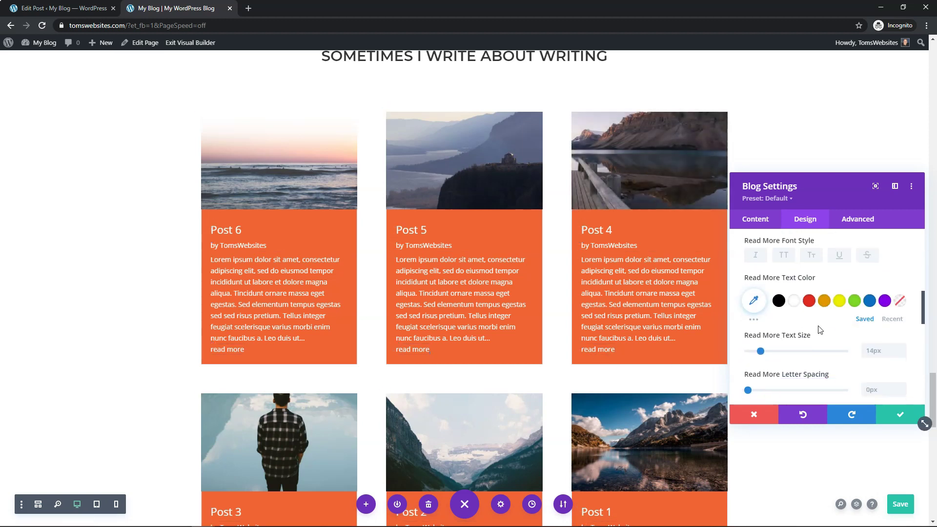
pyautogui.click(870, 301)
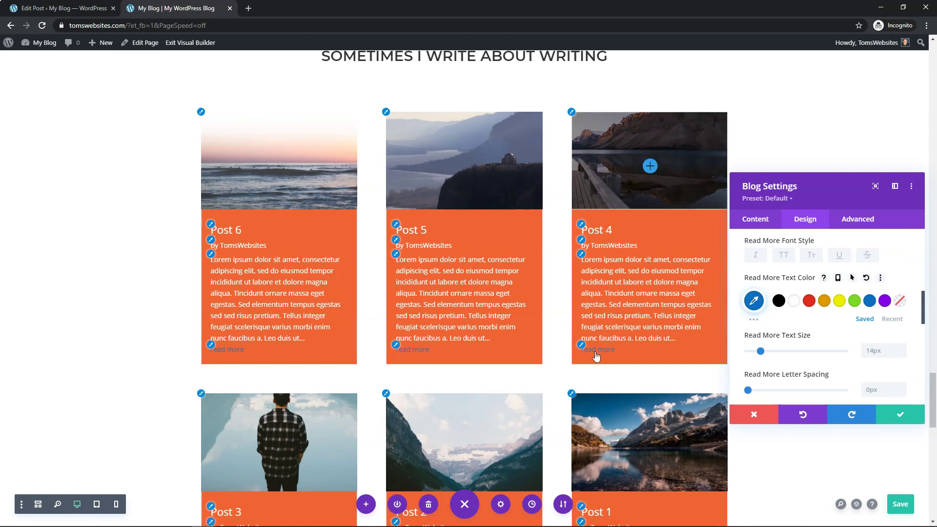
pyautogui.click(778, 301)
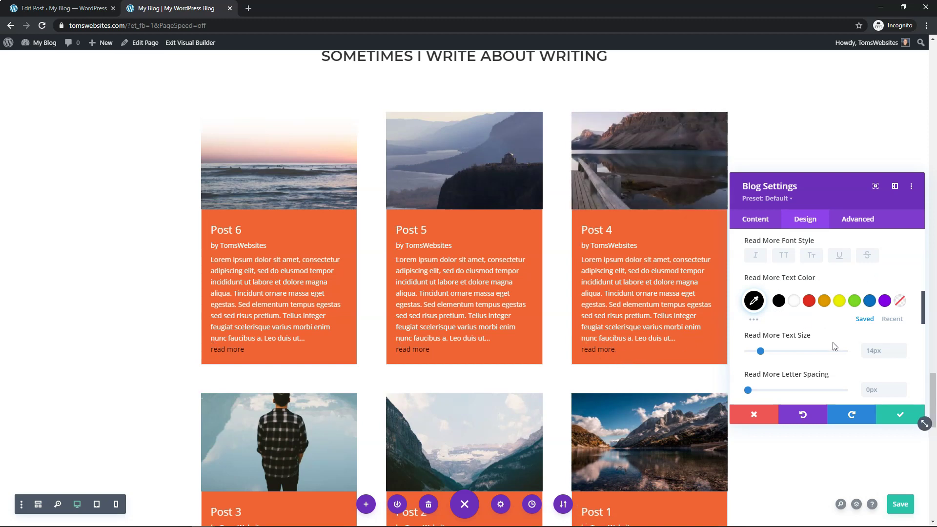
# Step: Set the read more text's font weight to Bold, and close its text options
pyautogui.scroll(-1, 829, 344)
pyautogui.scroll(2, 824, 342)
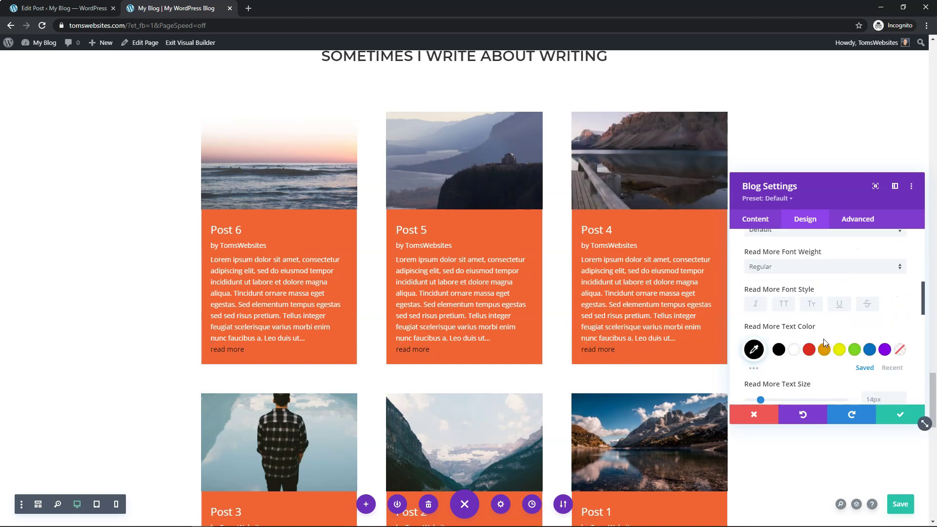
pyautogui.scroll(1, 810, 331)
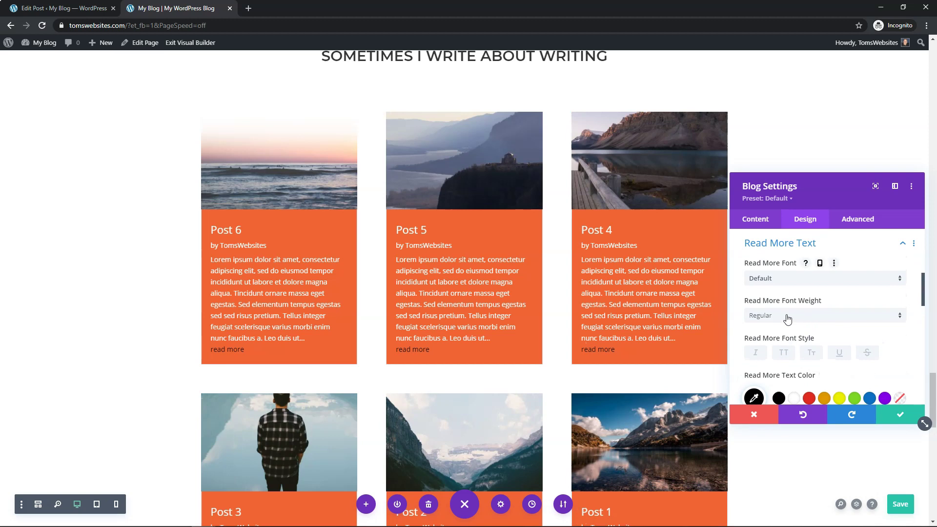
pyautogui.click(788, 317)
pyautogui.click(784, 378)
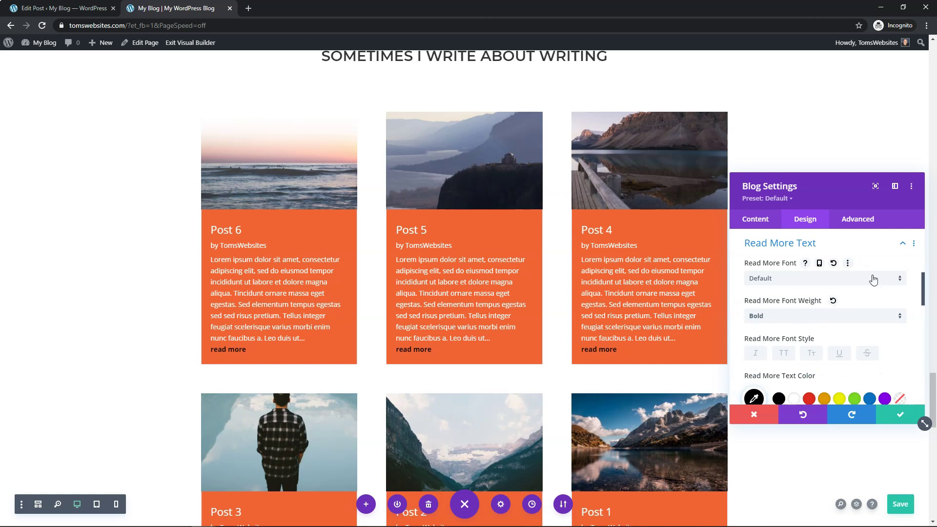
pyautogui.click(903, 243)
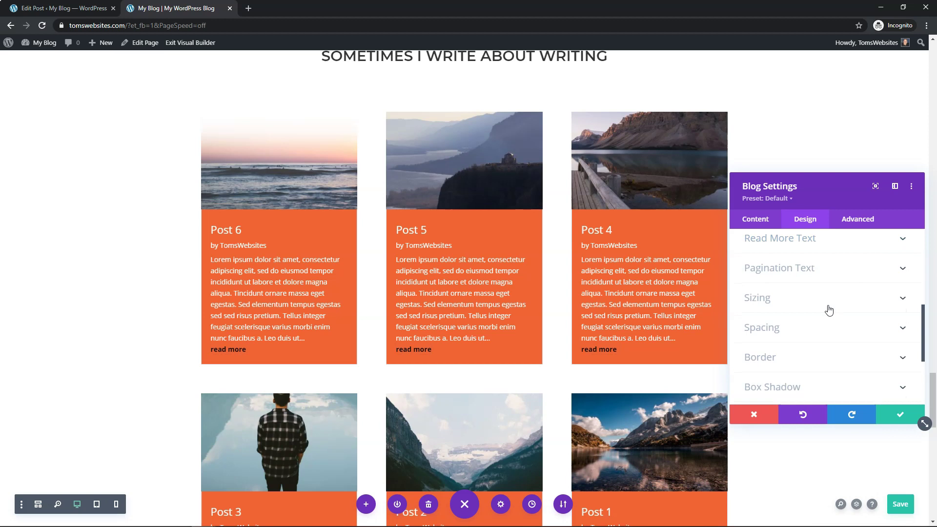
# Step: Try 15px and 100px rounded corners on the Blog grid layout, and set all corners to 20px
pyautogui.scroll(-1, 825, 313)
pyautogui.click(791, 309)
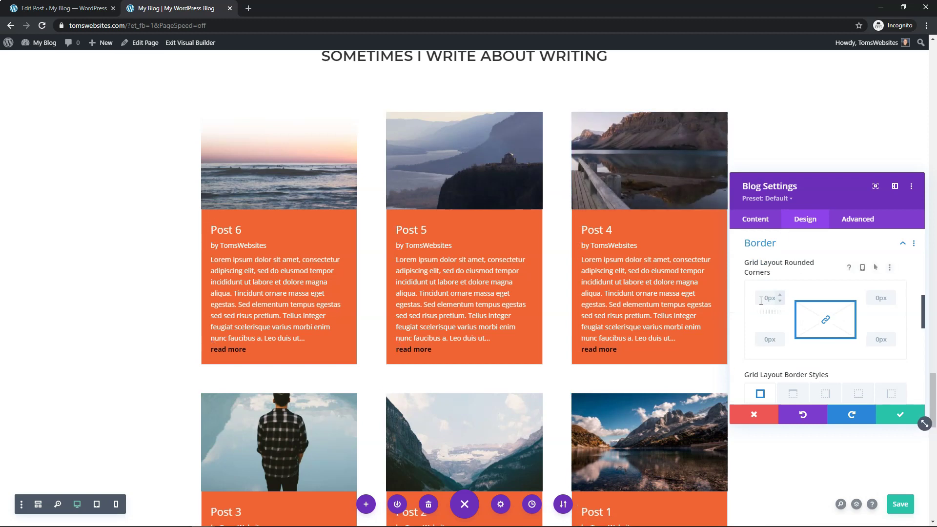
pyautogui.click(776, 297)
pyautogui.write('15')
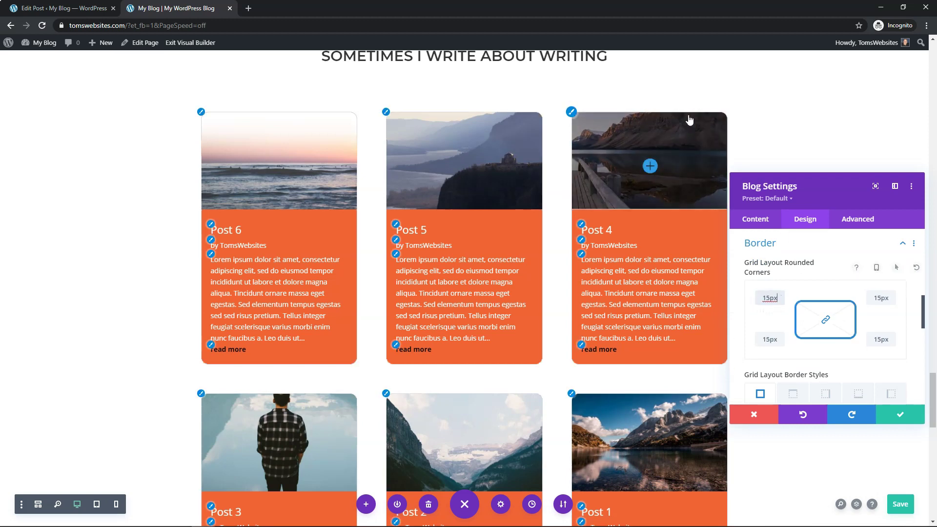
pyautogui.doubleClick(770, 298)
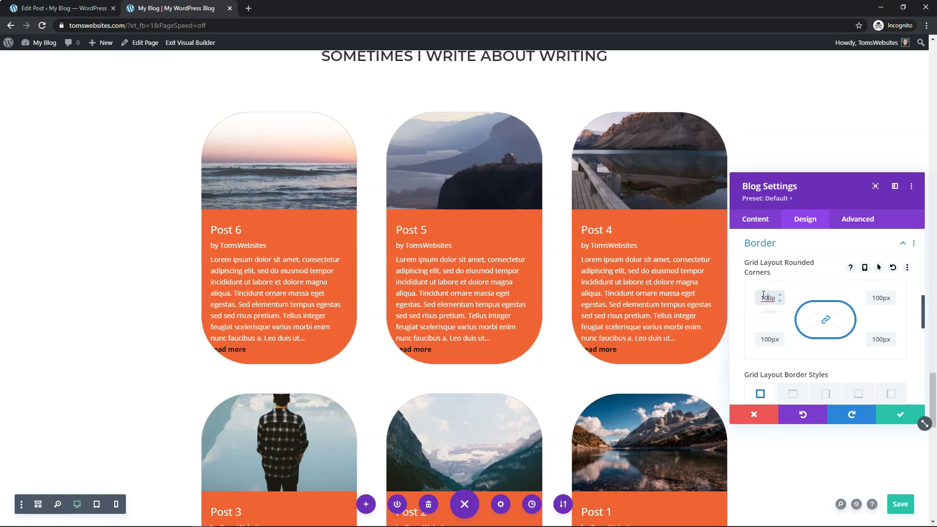
pyautogui.write('x')
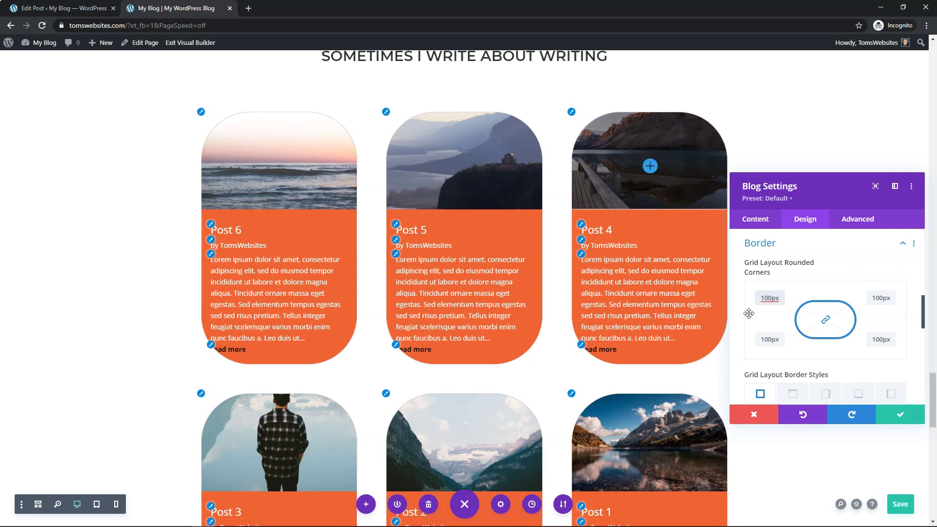
pyautogui.press('BackSpace')
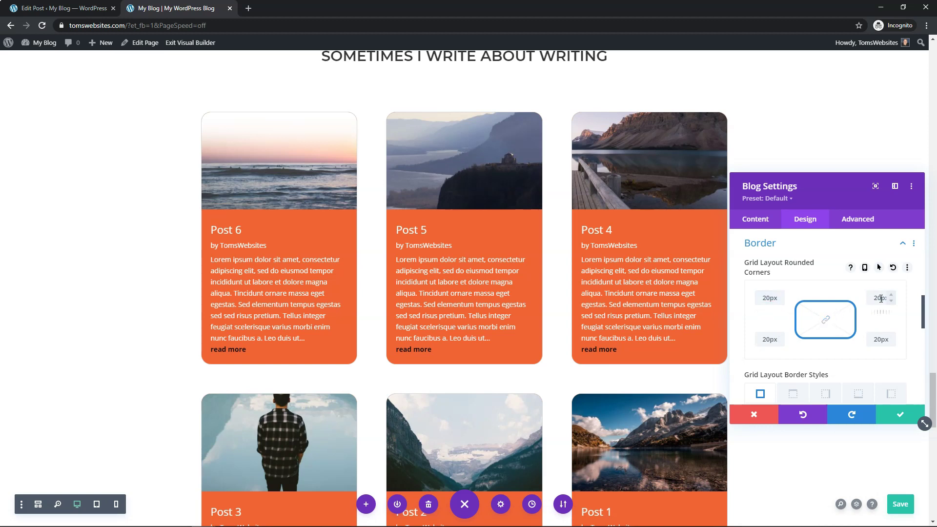
# Step: Set only the top-right and bottom-right rounded corners of the grid layout to 0px
pyautogui.moveTo(882, 299); pyautogui.dragTo(867, 300)
pyautogui.write('0')
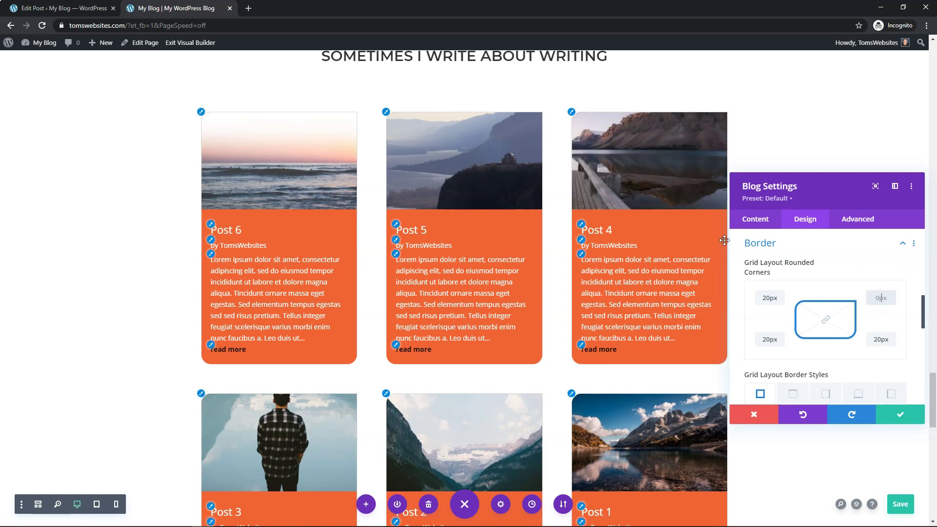
pyautogui.doubleClick(876, 339)
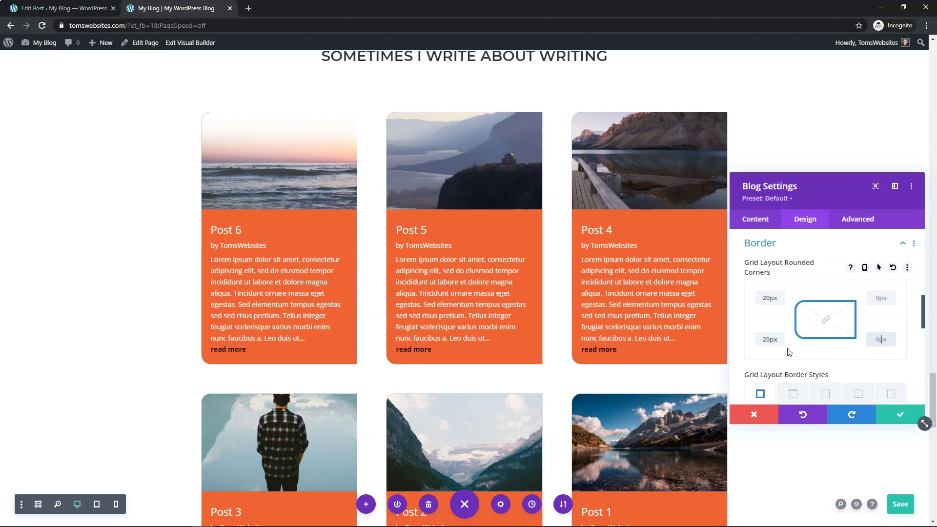
# Step: Relink the grid layout's corner values, set all rounded corners to 20px, and close the border options
pyautogui.click(825, 322)
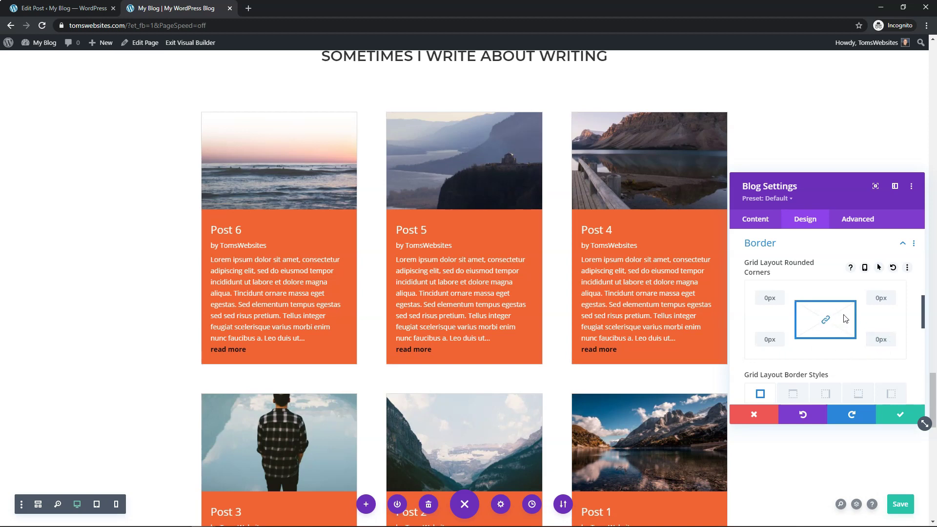
pyautogui.click(775, 299)
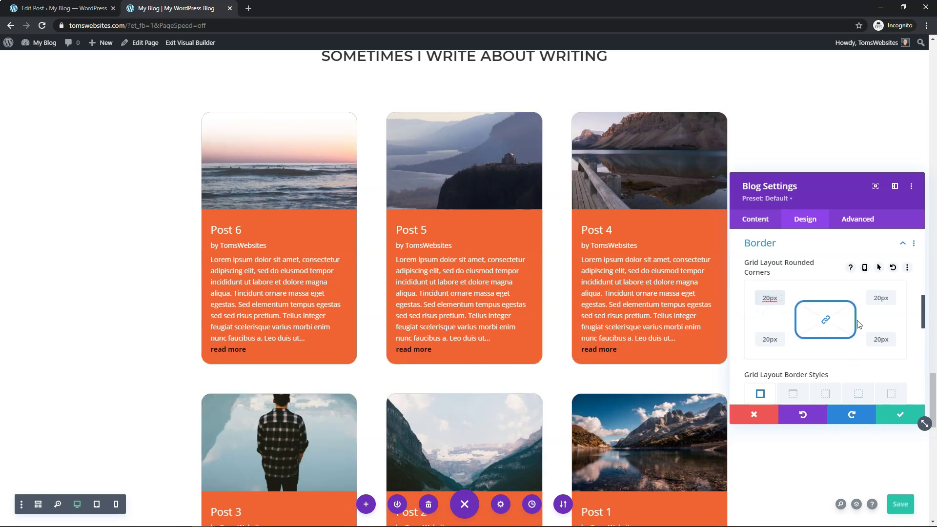
pyautogui.click(902, 249)
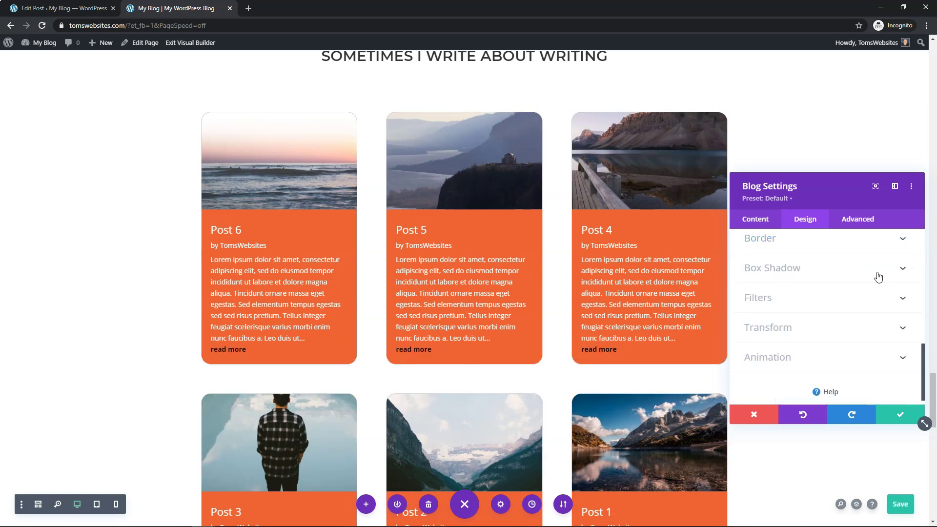
# Step: Apply the first box shadow preset, a soft shadow on all sides, to the Blog tiles, comparing it with no shadow
pyautogui.click(902, 273)
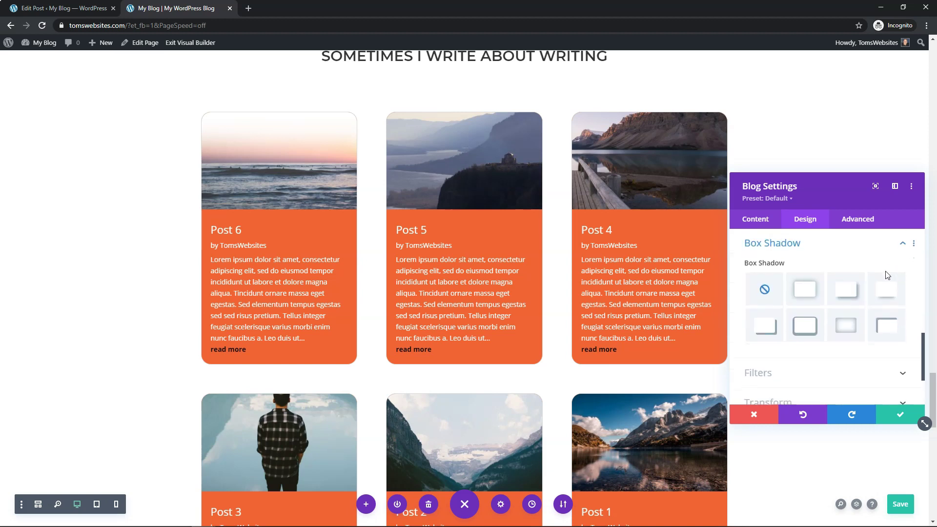
pyautogui.click(809, 297)
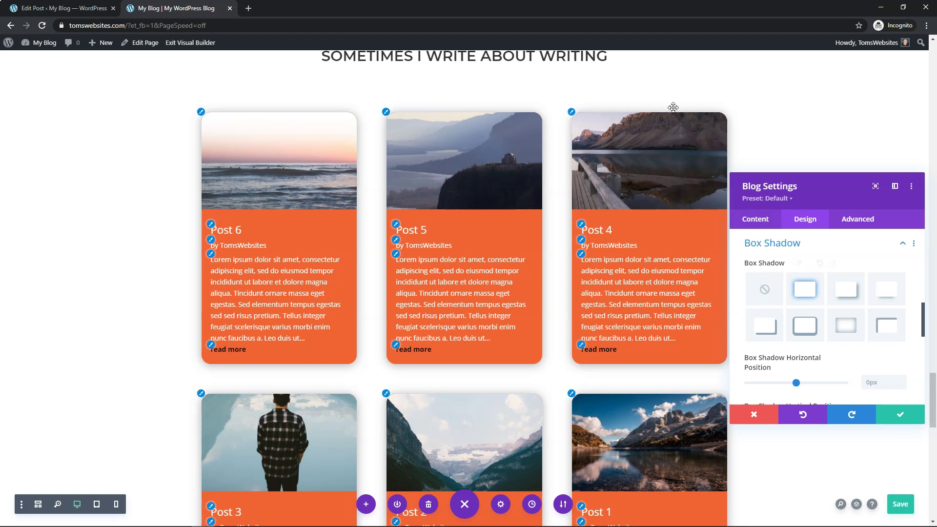
pyautogui.click(770, 291)
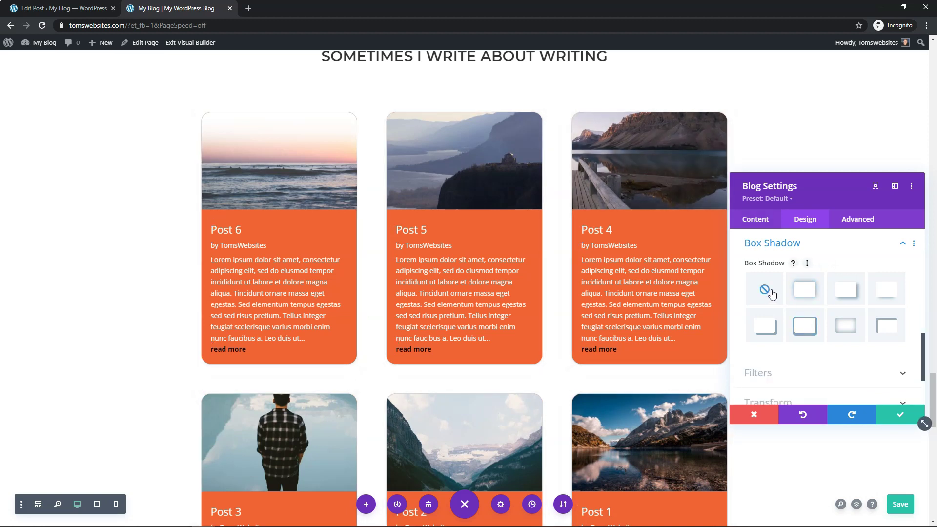
pyautogui.click(804, 293)
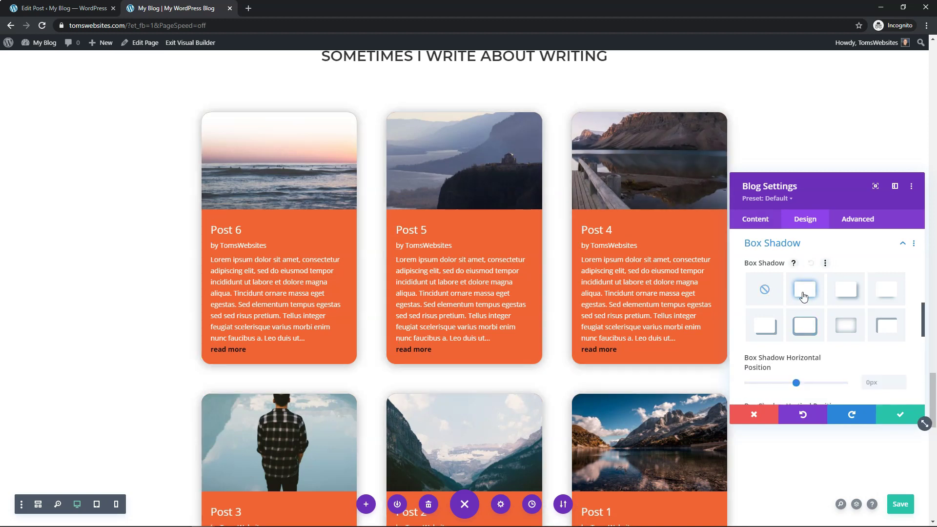
# Step: Set the Blog tiles' shadow color to fully opaque black, #000000, and close the box shadow options
pyautogui.scroll(-3, 836, 324)
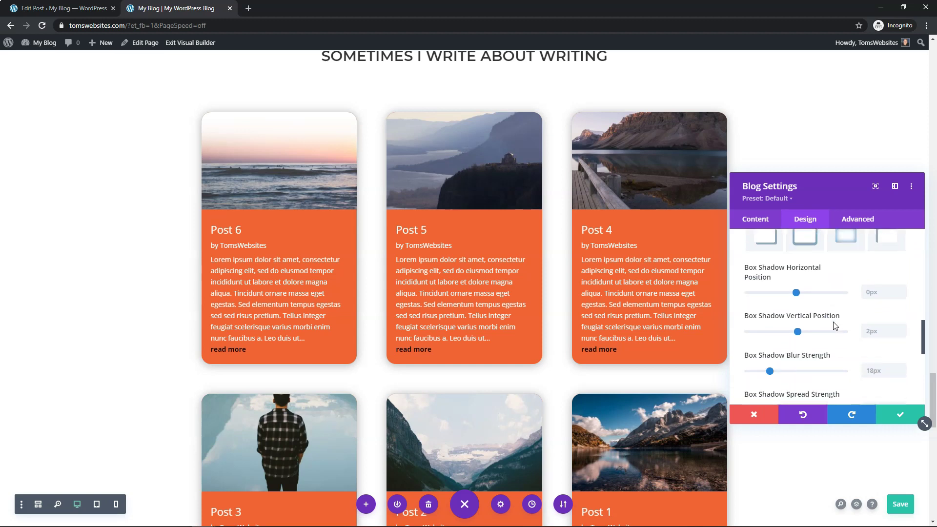
pyautogui.click(778, 303)
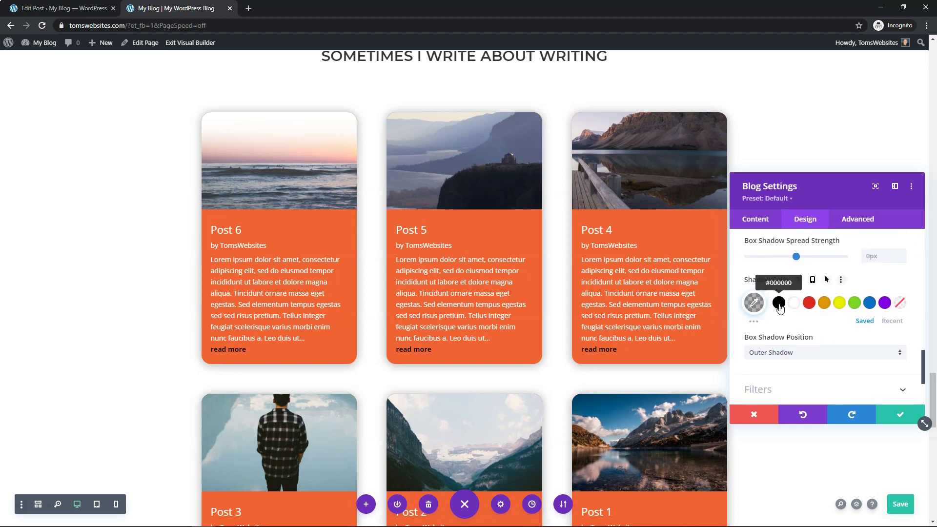
pyautogui.click(754, 303)
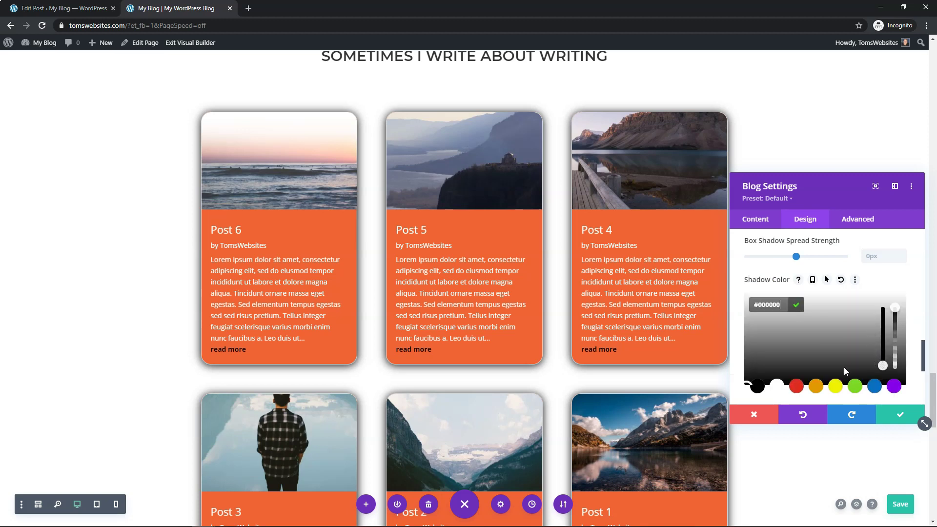
pyautogui.moveTo(895, 320)
pyautogui.mouseDown()
pyautogui.moveTo(895, 344)
pyautogui.moveTo(895, 308)
pyautogui.mouseUp()
pyautogui.click(910, 269)
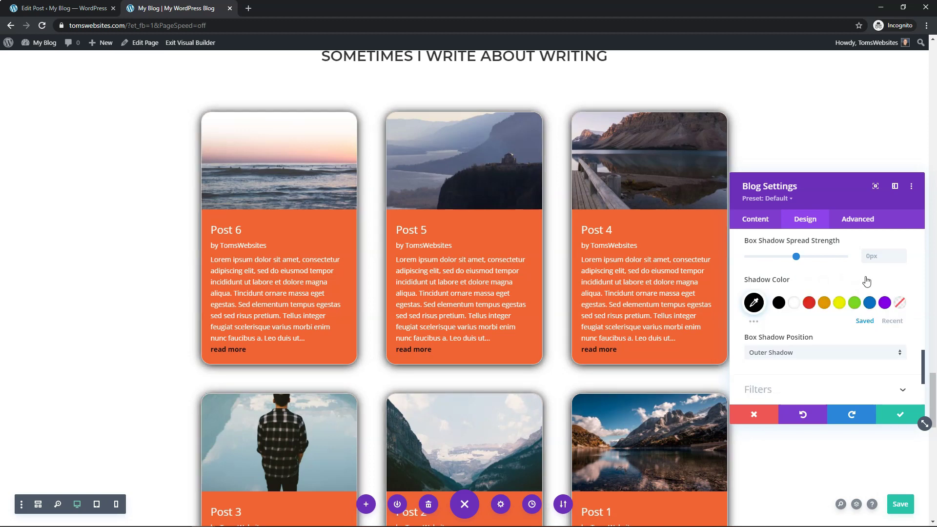
pyautogui.scroll(5, 896, 269)
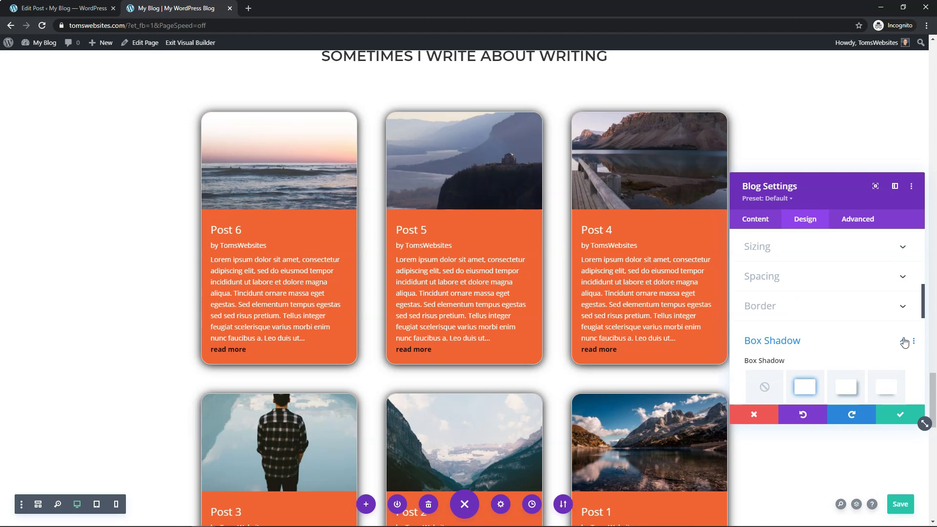
pyautogui.click(904, 341)
# Step: Preview the Slide, Bounce, Zoom, Flip, Fold and Roll animation styles on the Blog module, and apply Fade
pyautogui.scroll(-1, 866, 336)
pyautogui.scroll(-1, 863, 337)
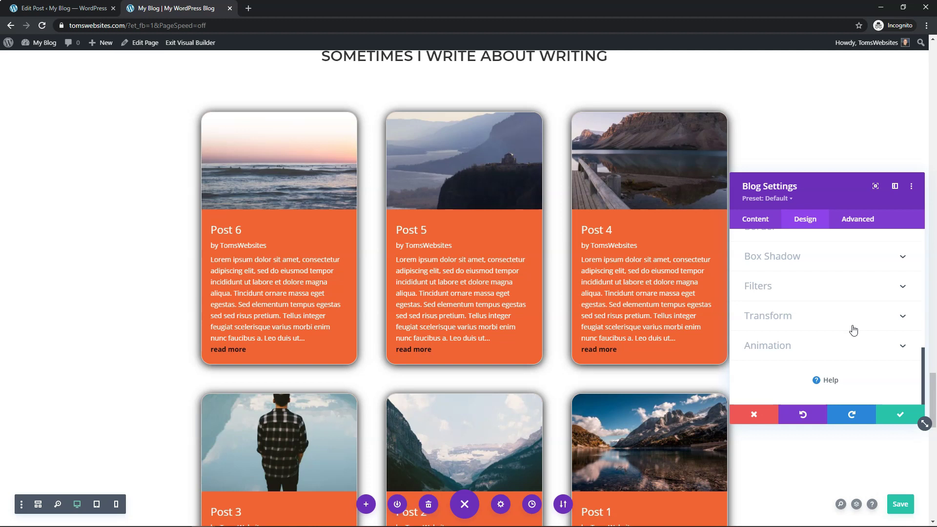
pyautogui.click(898, 350)
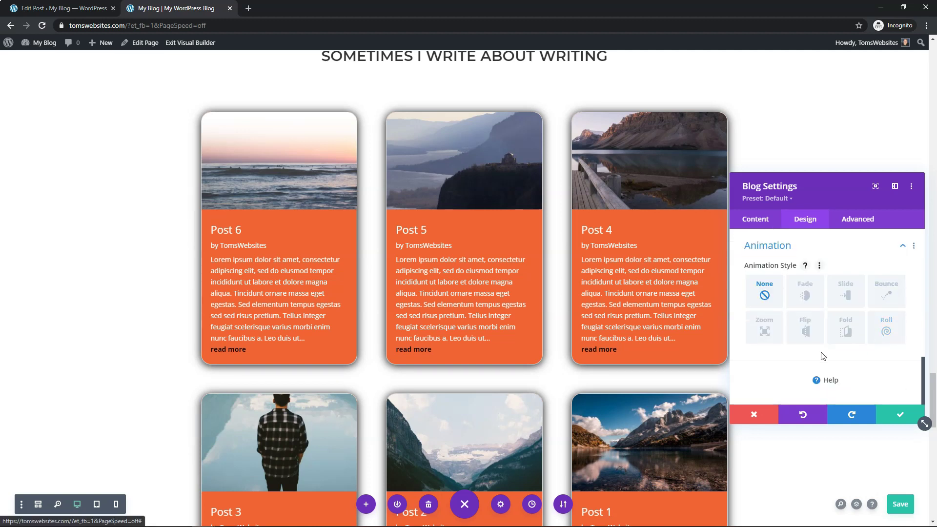
pyautogui.click(802, 294)
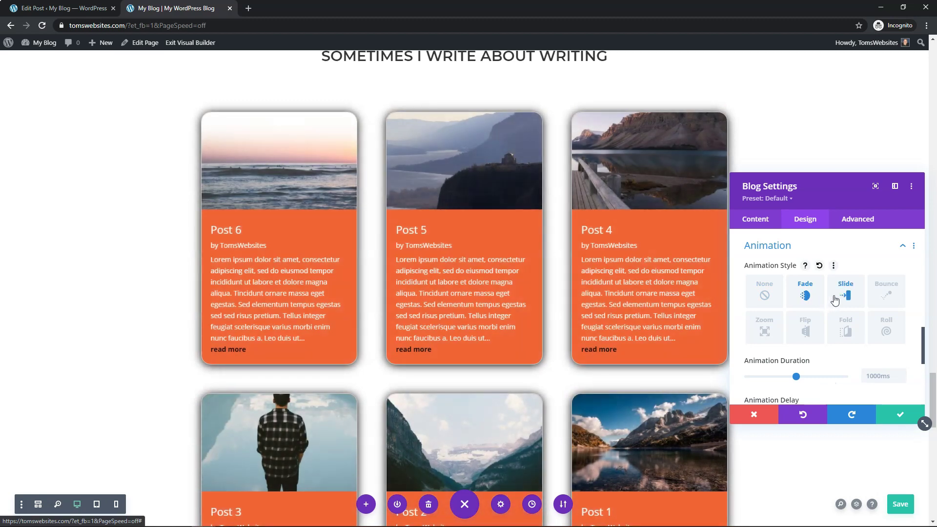
pyautogui.click(841, 295)
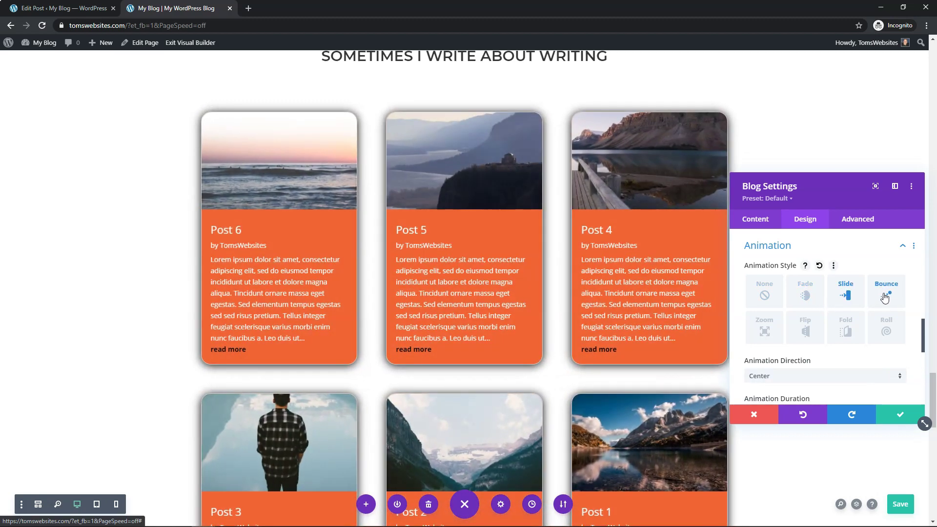
pyautogui.click(885, 296)
pyautogui.click(777, 341)
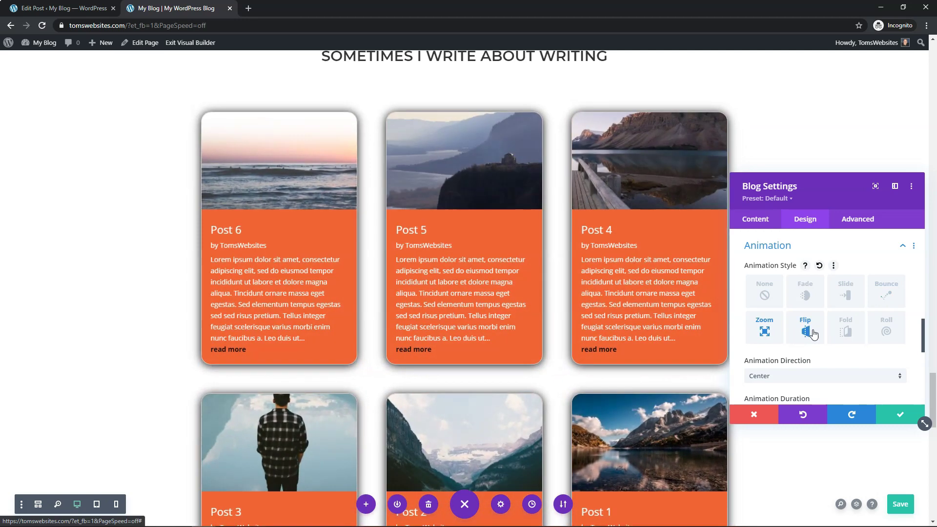
pyautogui.click(809, 330)
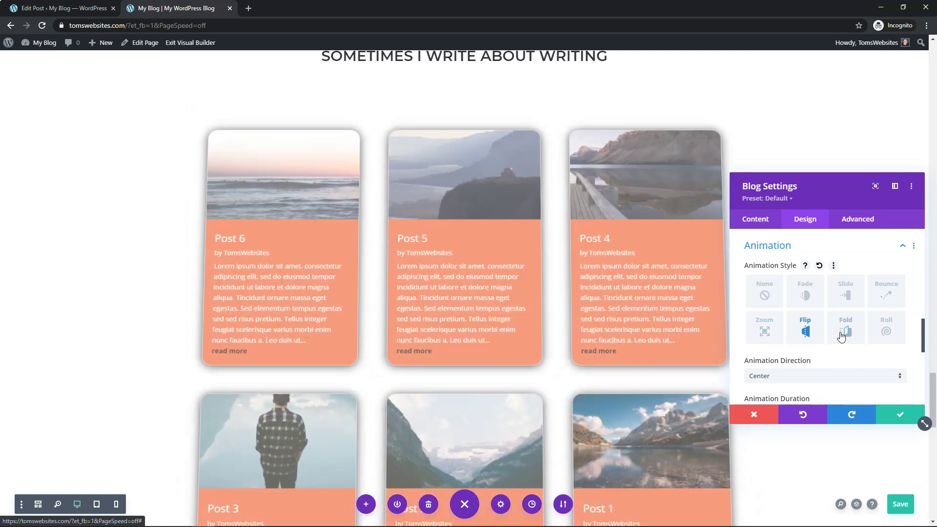
pyautogui.click(841, 334)
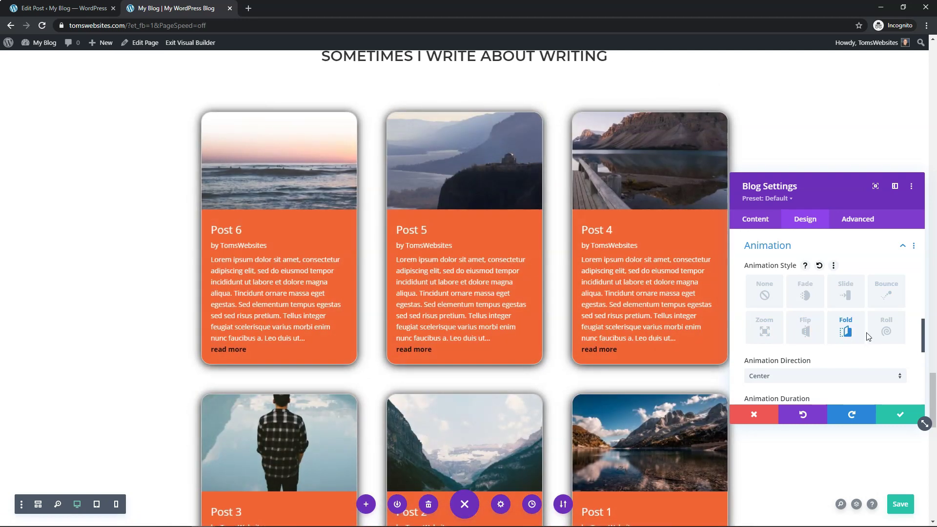
pyautogui.click(877, 336)
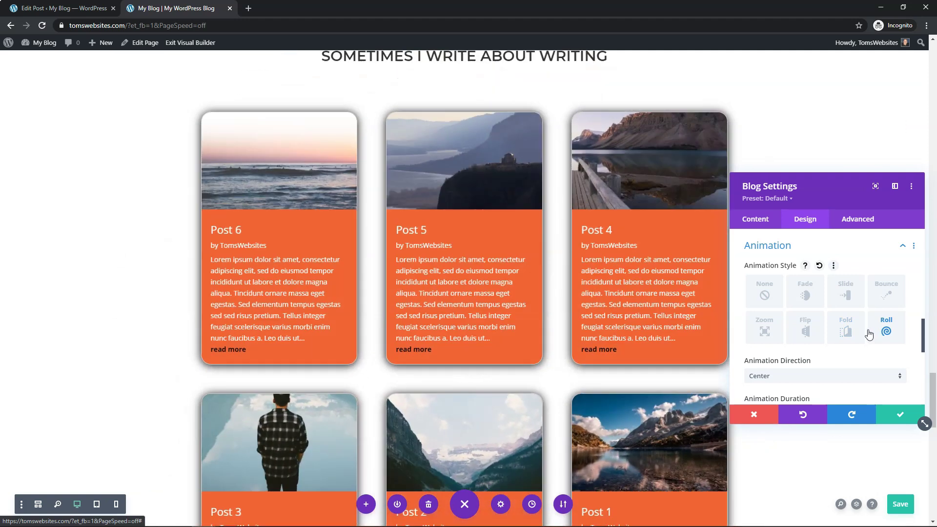
pyautogui.click(805, 296)
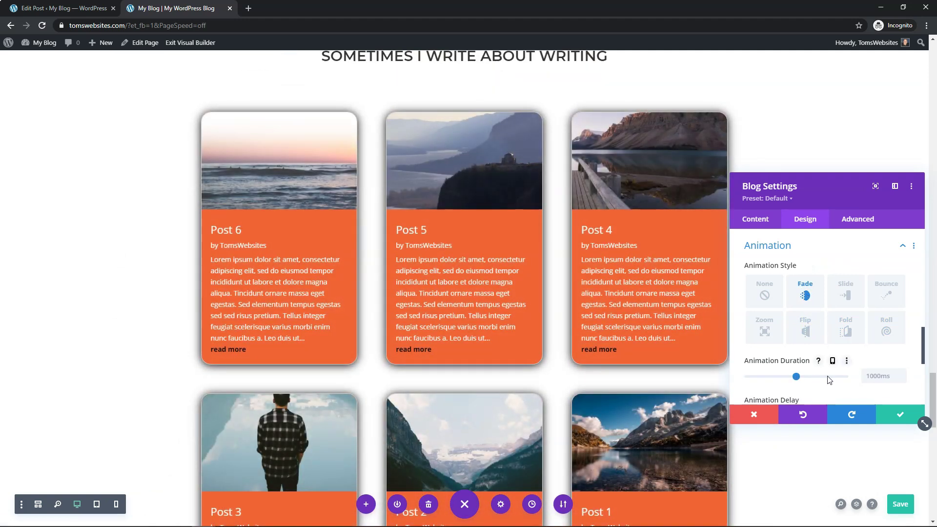
# Step: Try a 2000ms animation duration, set it to 1500ms, and keep the Fade style after comparing it with Slide
pyautogui.moveTo(797, 379); pyautogui.dragTo(863, 372)
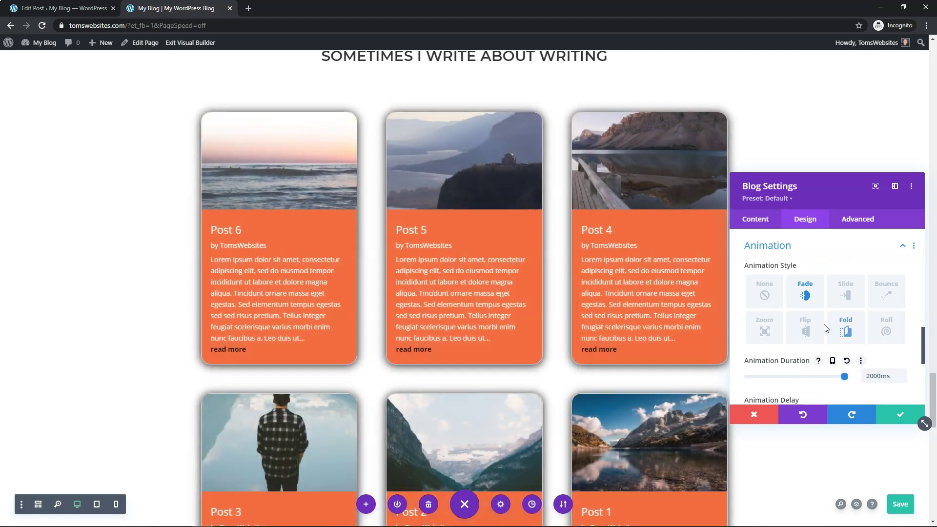
pyautogui.moveTo(845, 379); pyautogui.dragTo(820, 380)
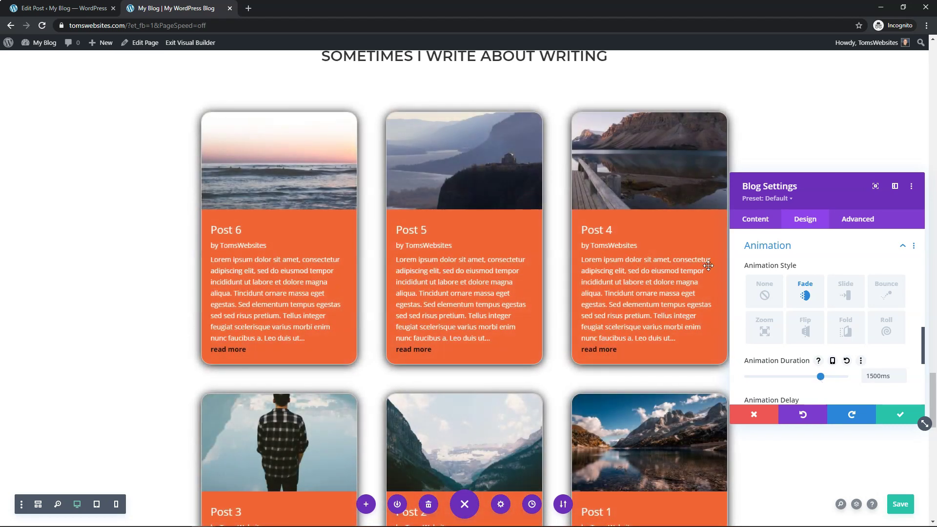
pyautogui.click(849, 296)
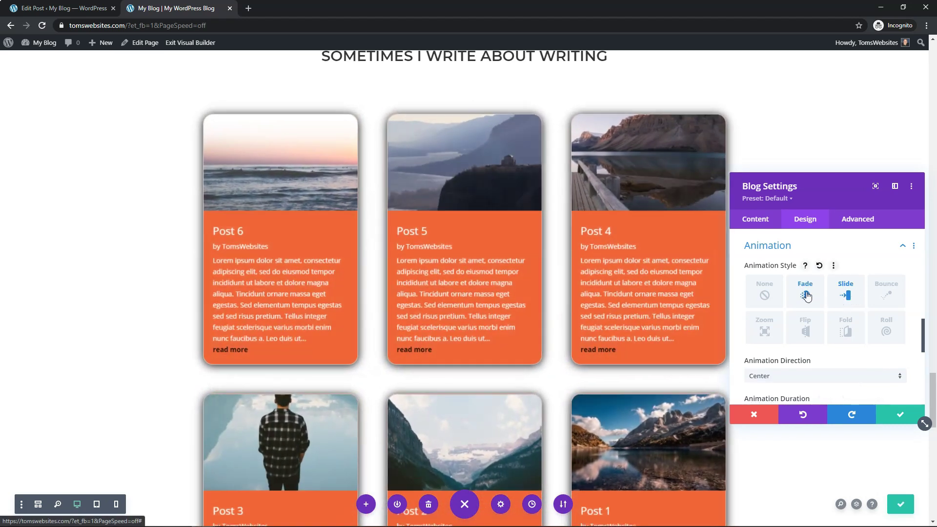
pyautogui.click(804, 293)
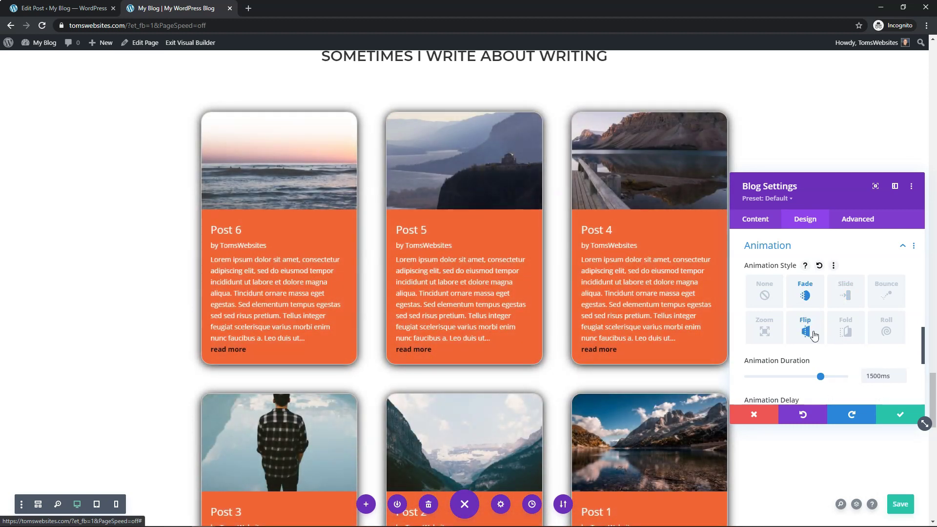
# Step: Accept the Blog module settings and save the page
pyautogui.scroll(-2, 828, 364)
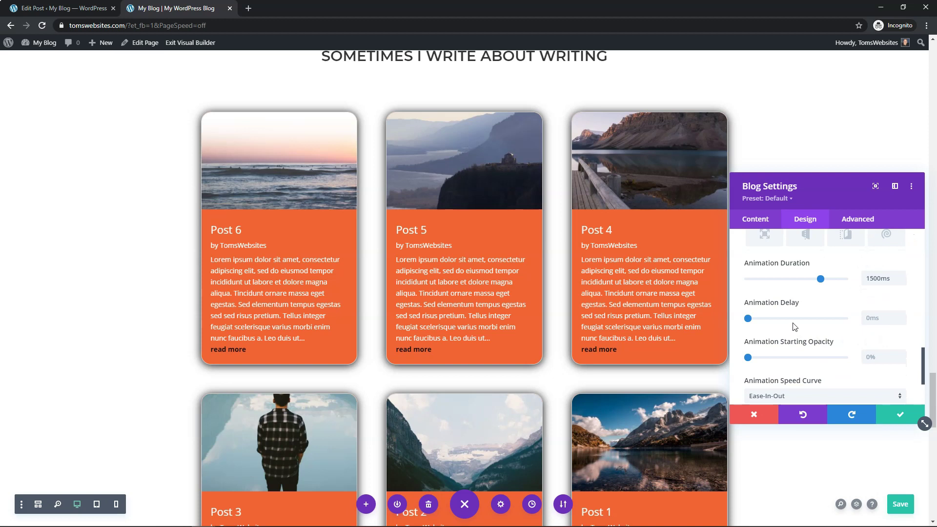
pyautogui.click(893, 416)
pyautogui.click(904, 508)
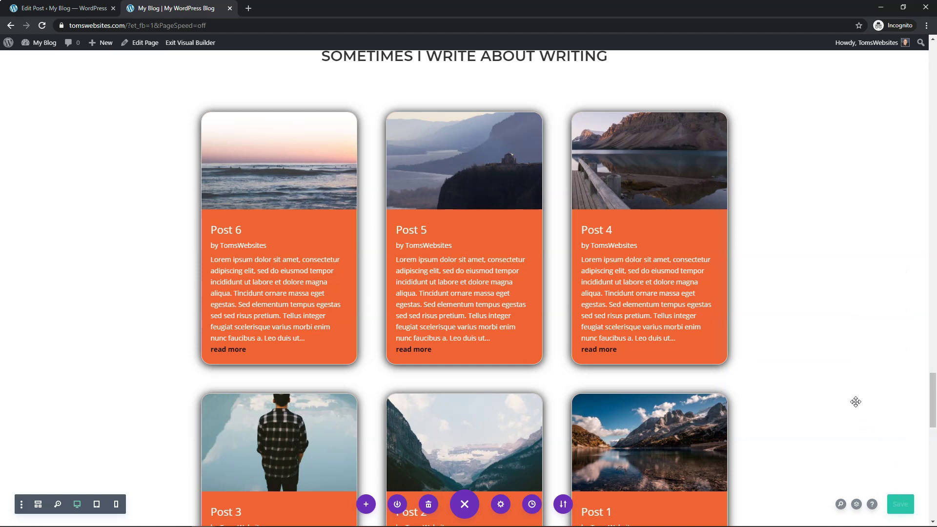
pyautogui.scroll(-1, 838, 387)
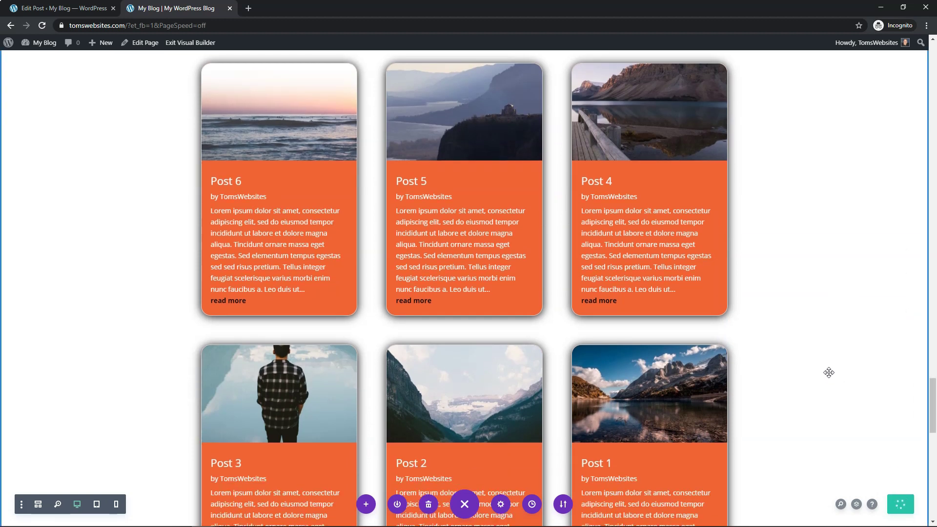